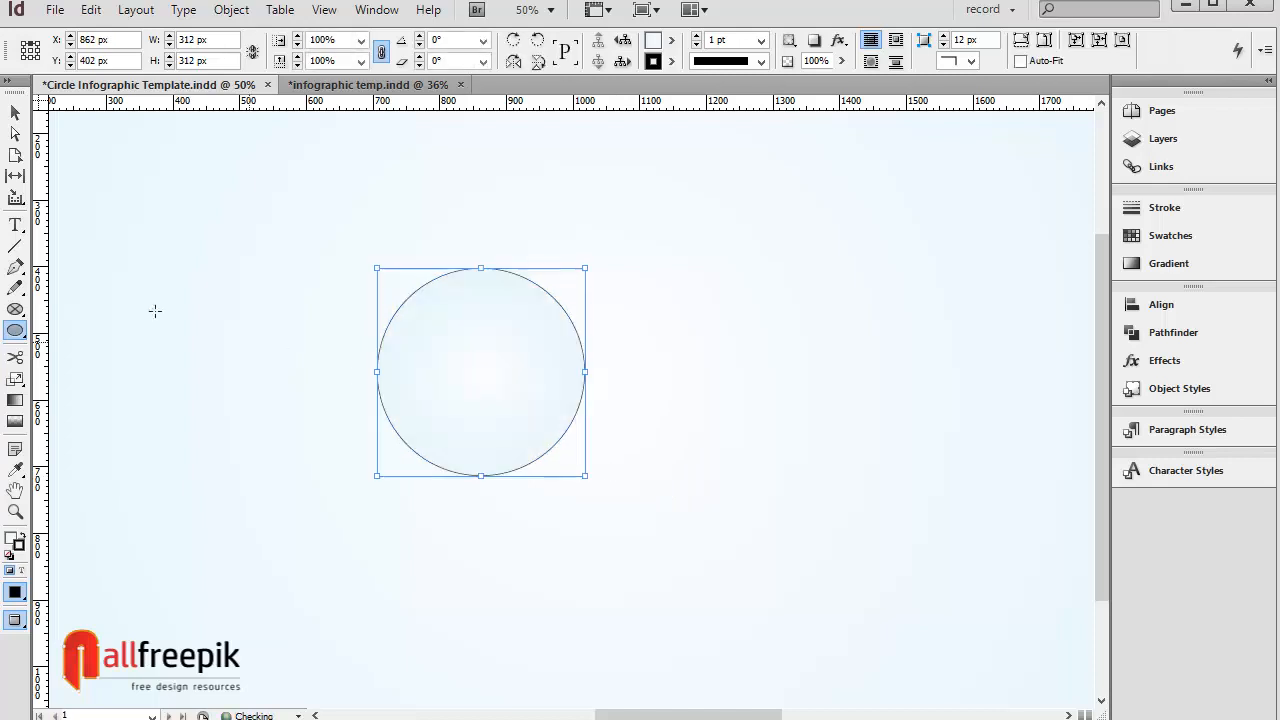
Step: Remove the circle's stroke and fill it with New Gradient Swatch 3
left_click(15, 114)
left_click(670, 62)
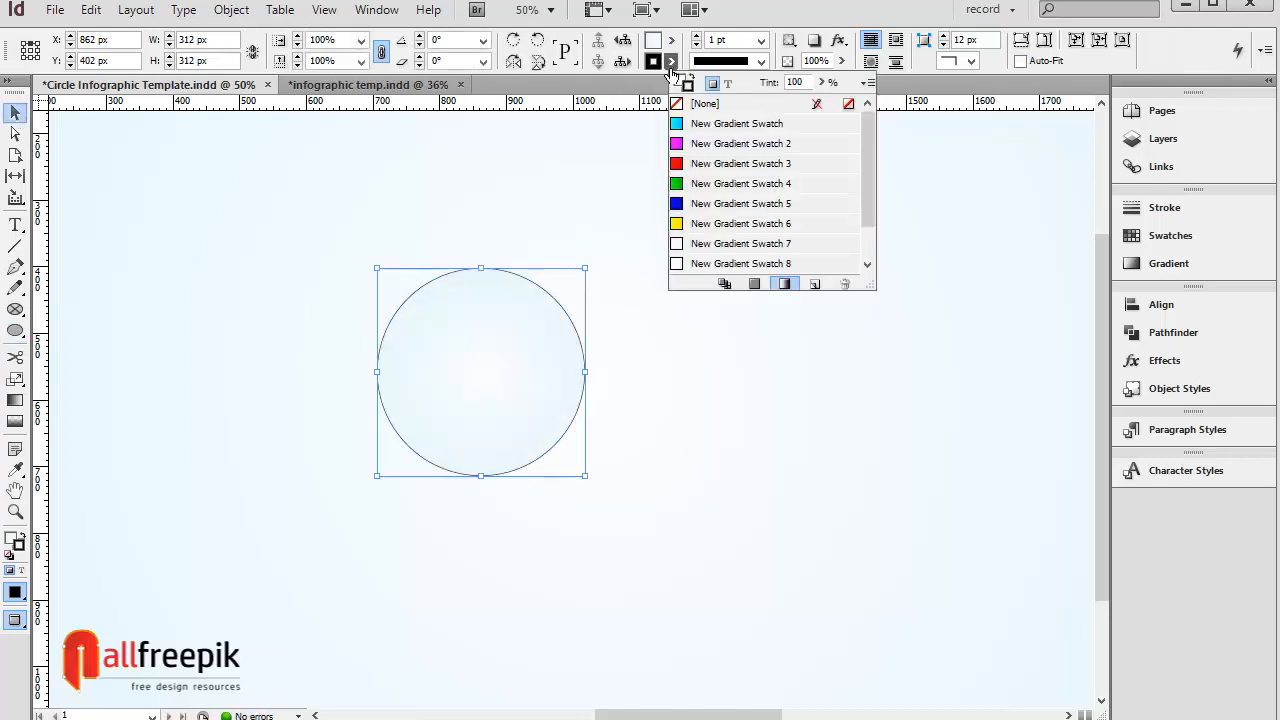
left_click(709, 106)
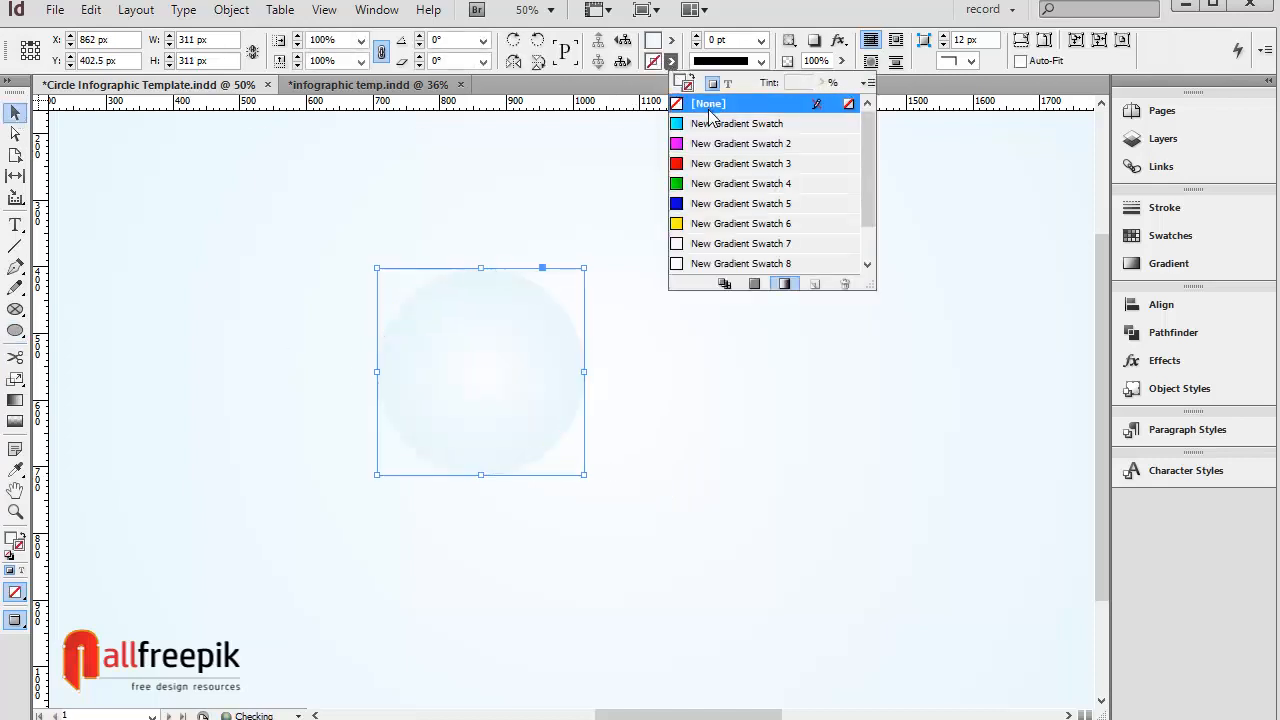
left_click(722, 166)
left_click(722, 104)
left_click(659, 44)
left_click(714, 146)
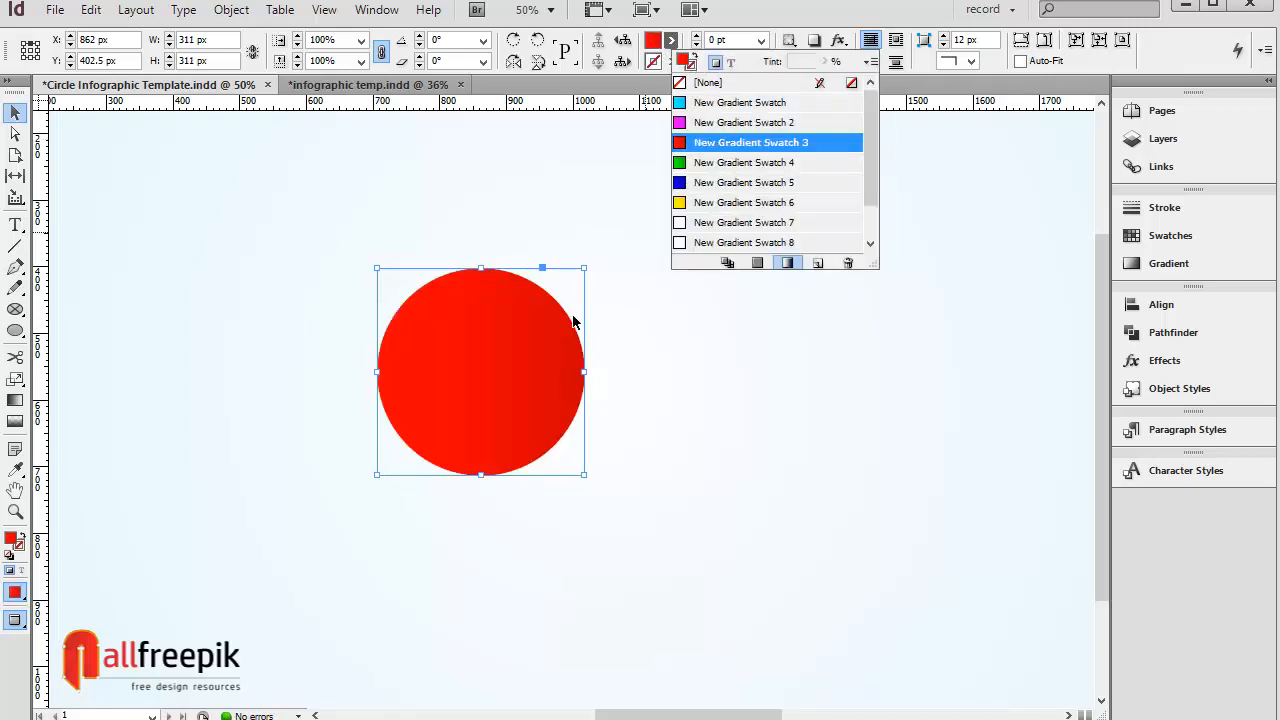
Step: Pull the circle's bottom anchor point down about 75 px to stretch it into an egg shape
left_click(563, 217)
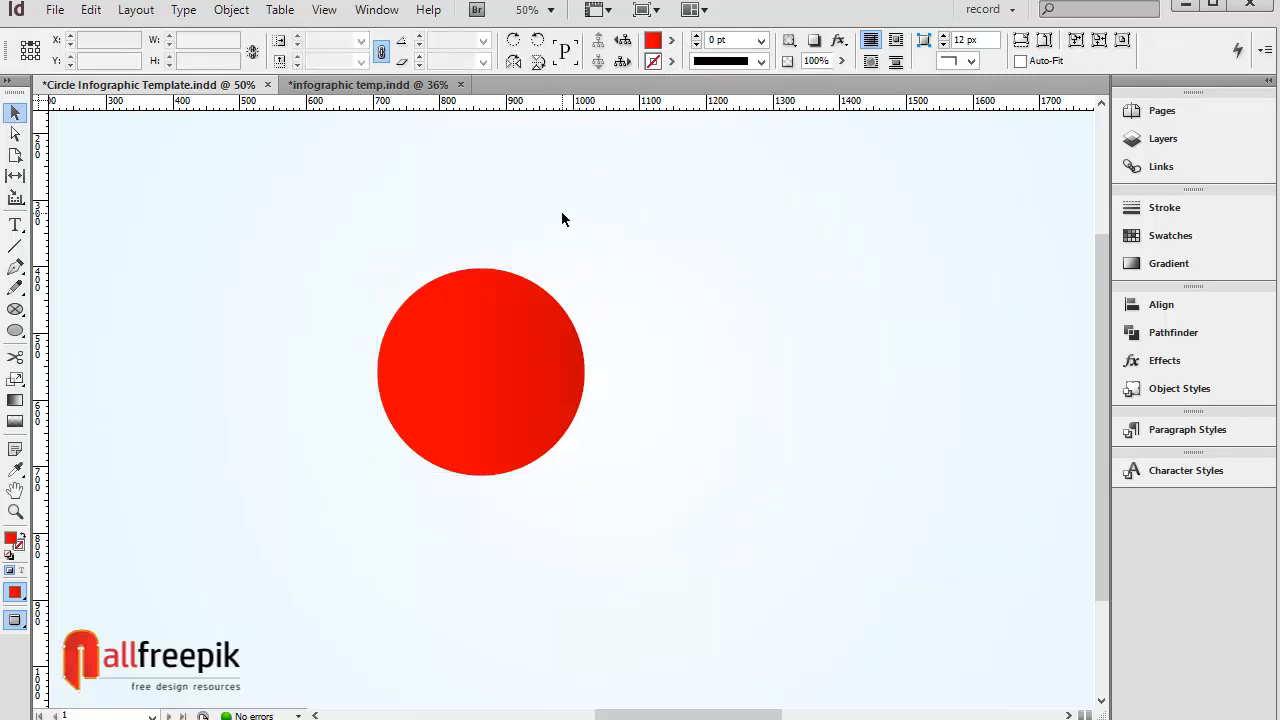
left_click(469, 349)
left_click(15, 134)
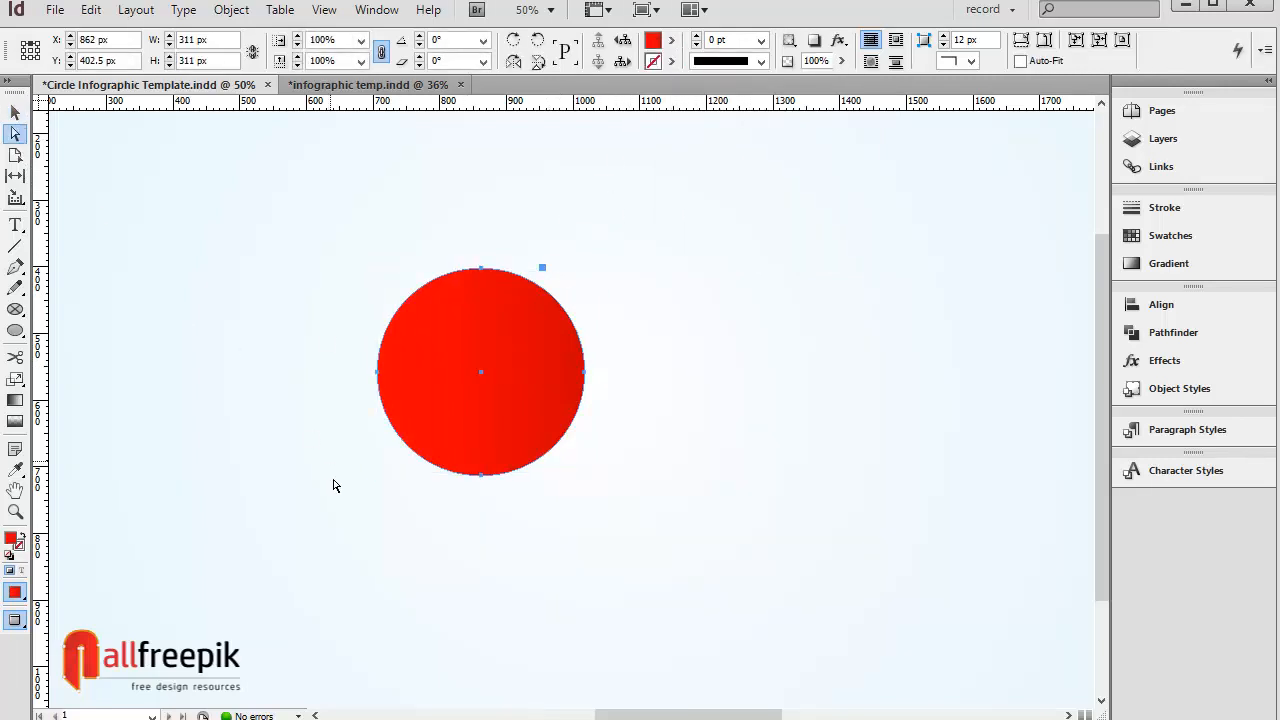
left_click(443, 519)
left_click(484, 478)
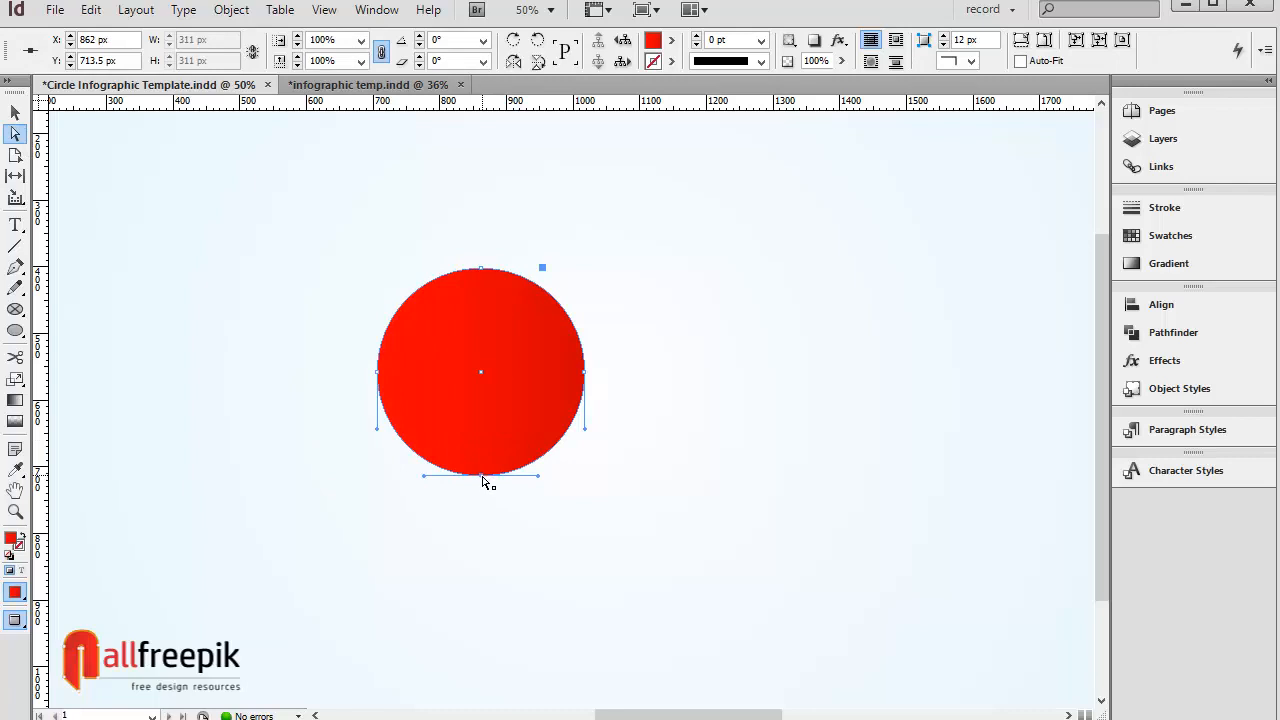
left_click_drag(484, 478, 483, 572)
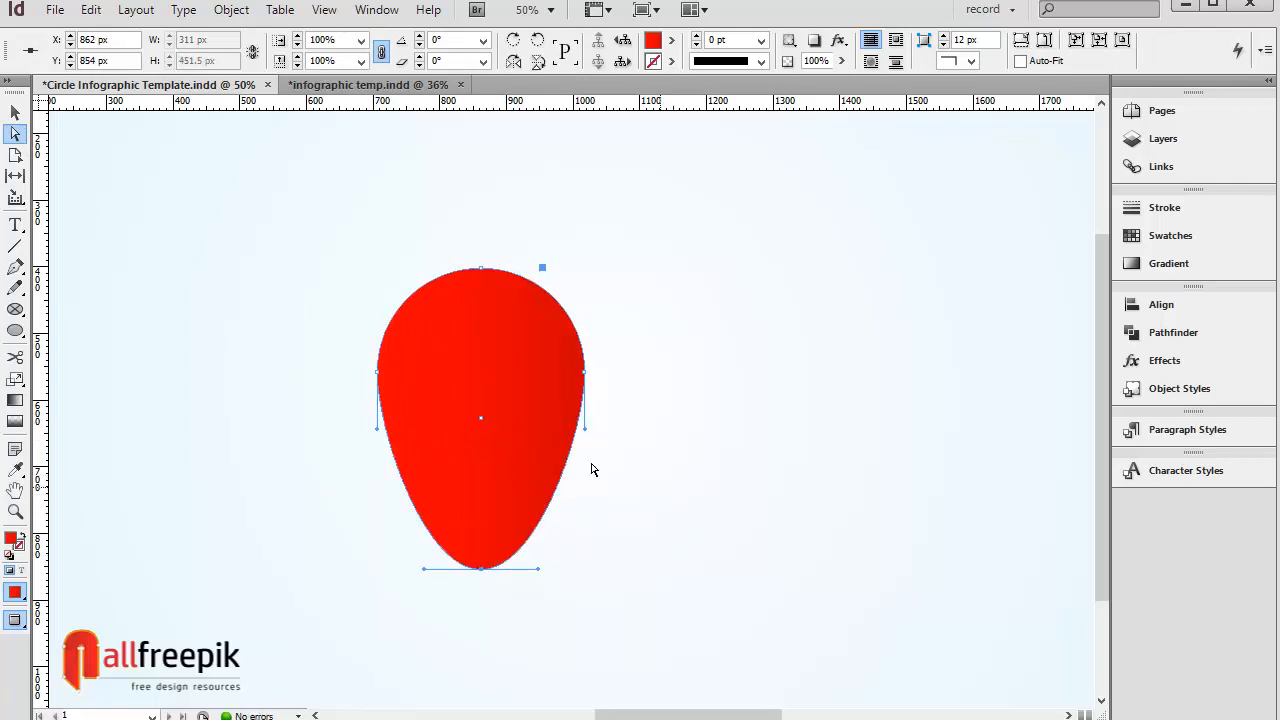
Step: Scale the bottom anchor's handles horizontally to 50% to make a sharp teardrop tip
double_click(15, 380)
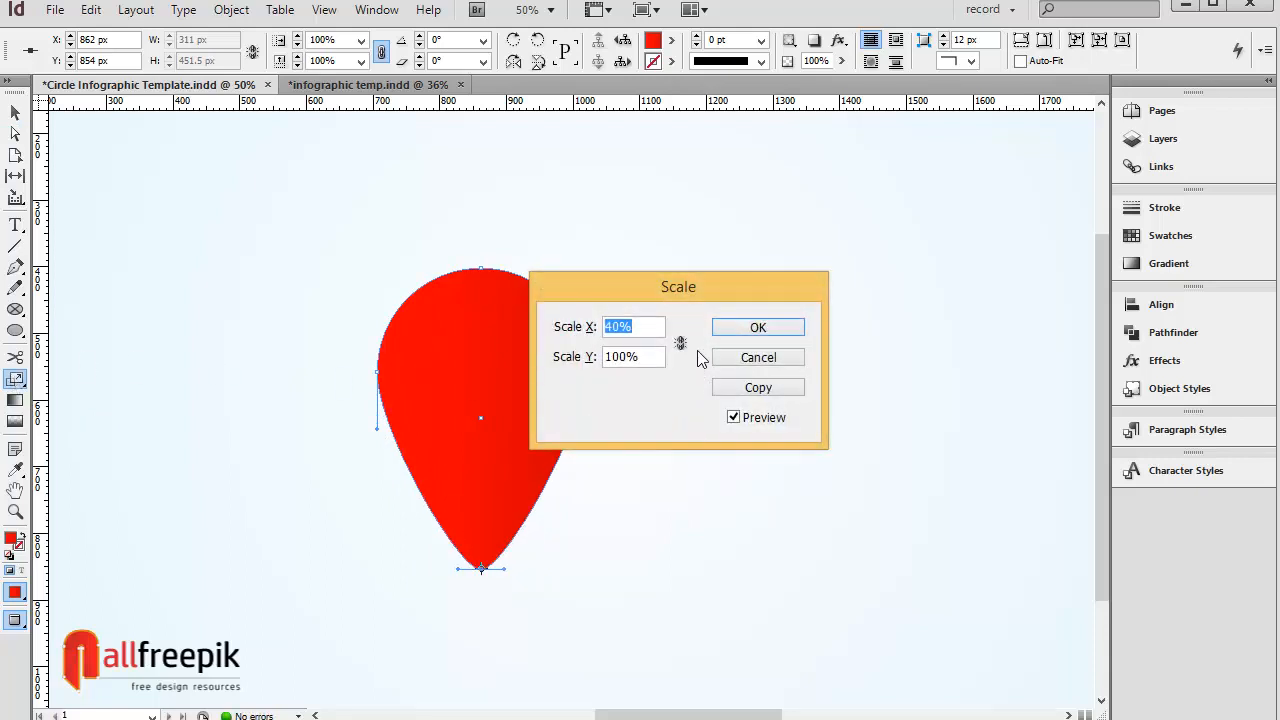
type("50")
key("Tab")
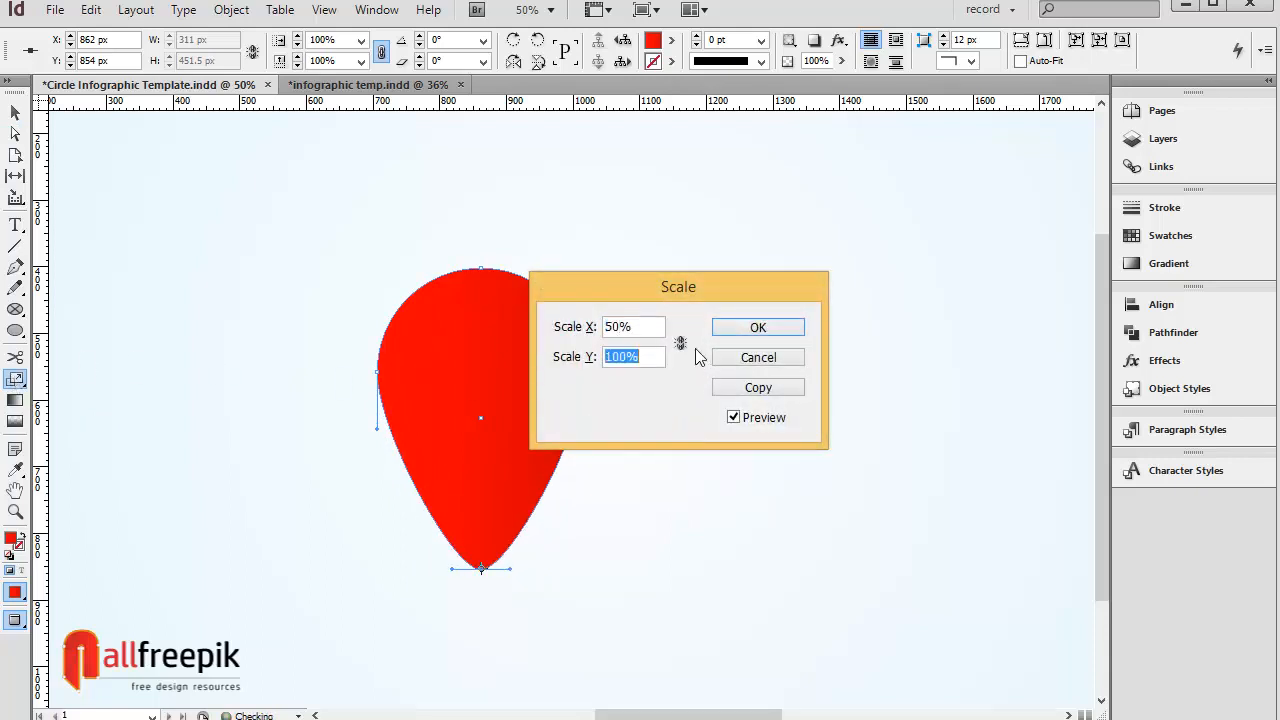
left_click(757, 327)
Step: Rotate the teardrop 180° so its point faces upward and reposition it on the page
left_click(15, 112)
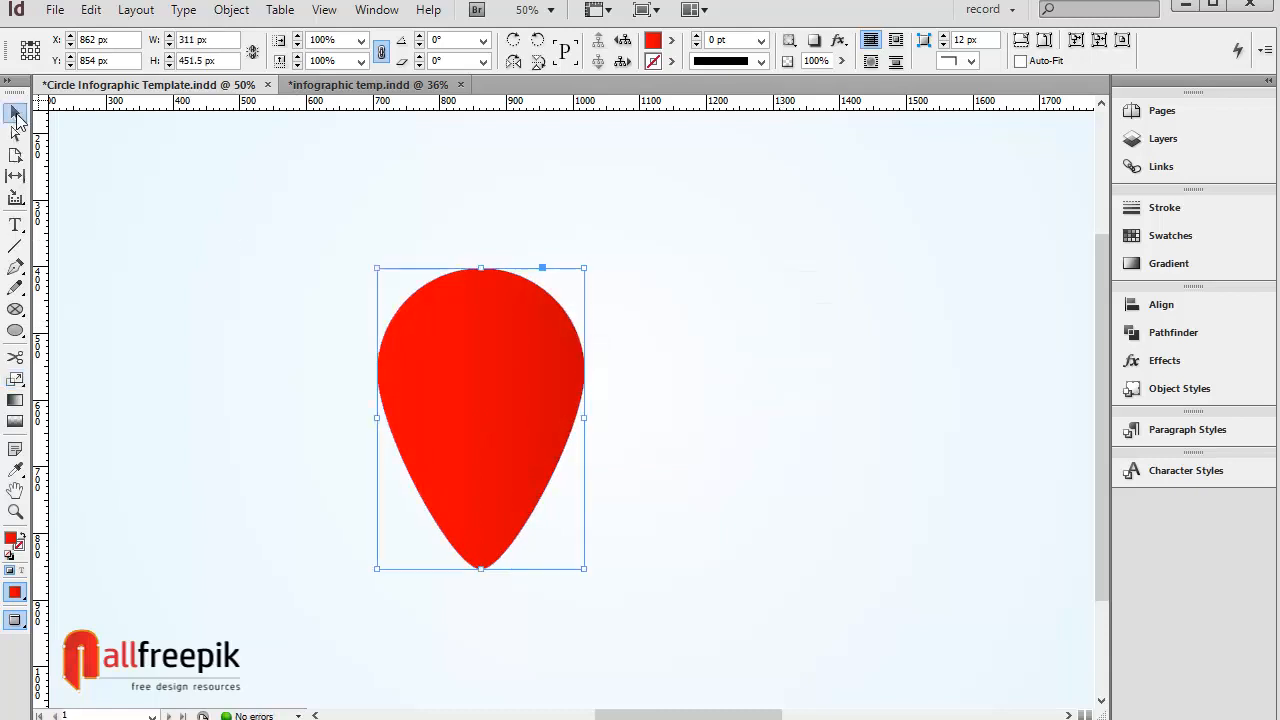
left_click(538, 571)
left_click_drag(517, 423, 486, 336)
left_click_drag(649, 485, 626, 418)
left_click_drag(604, 469, 391, 195)
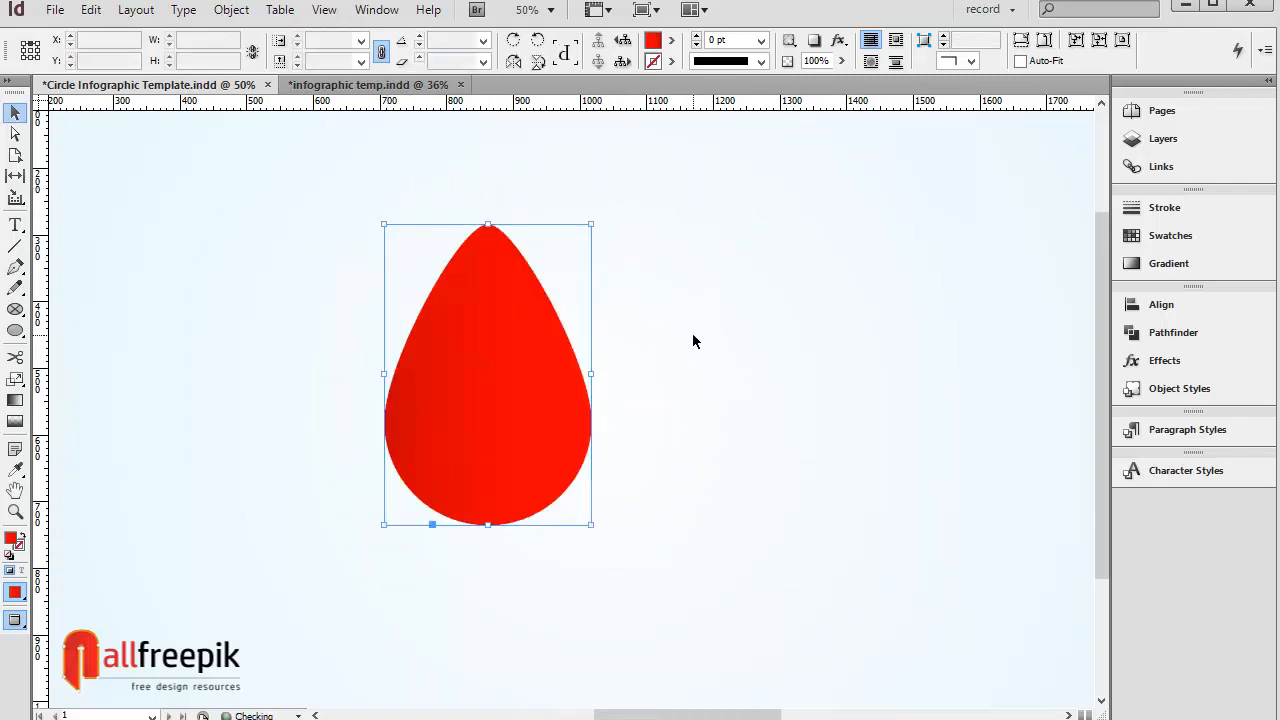
left_click(692, 333)
left_click(524, 400)
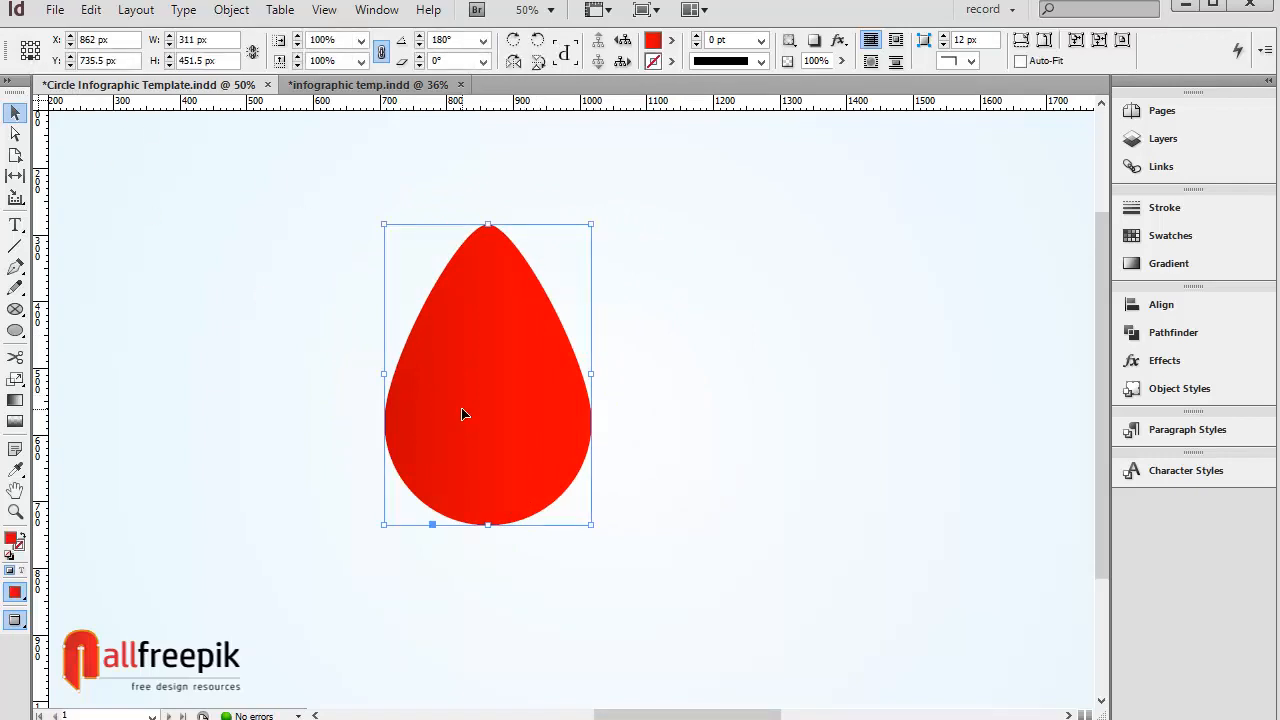
Step: Copy and paste the teardrop in place, then rotate the copy by an additional 72°
left_click(91, 9)
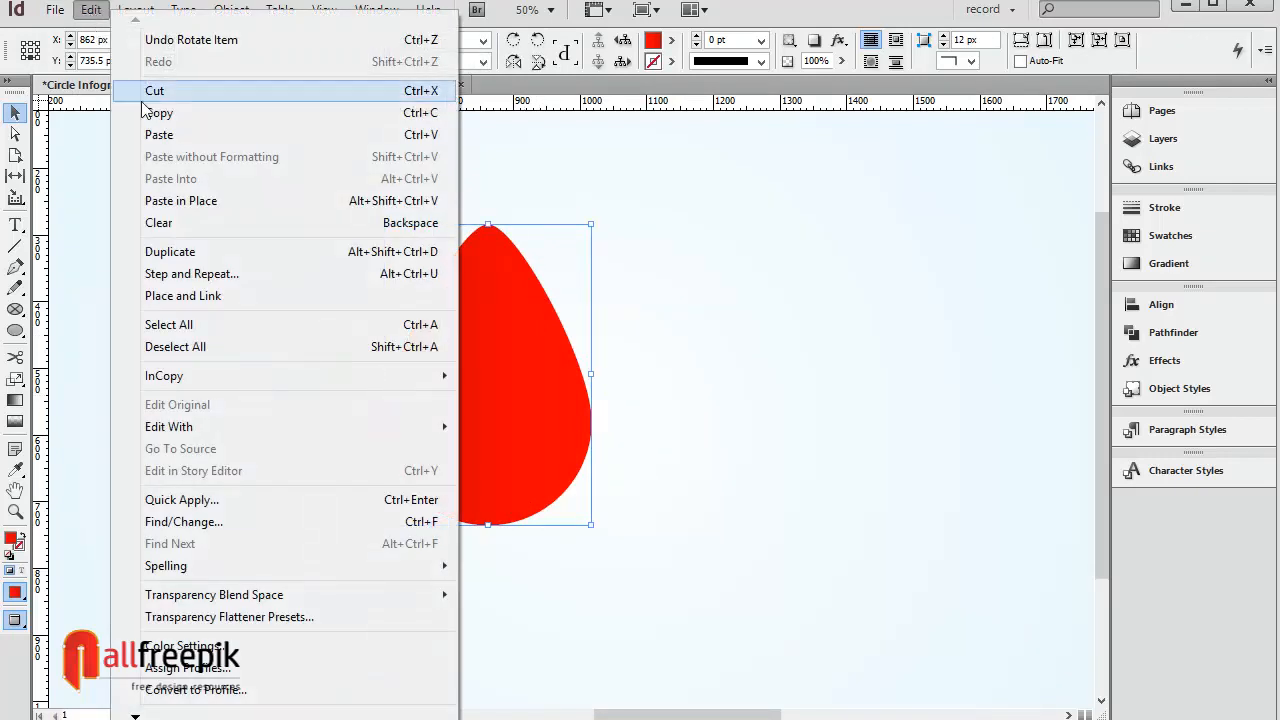
left_click(146, 111)
left_click(91, 9)
left_click(251, 197)
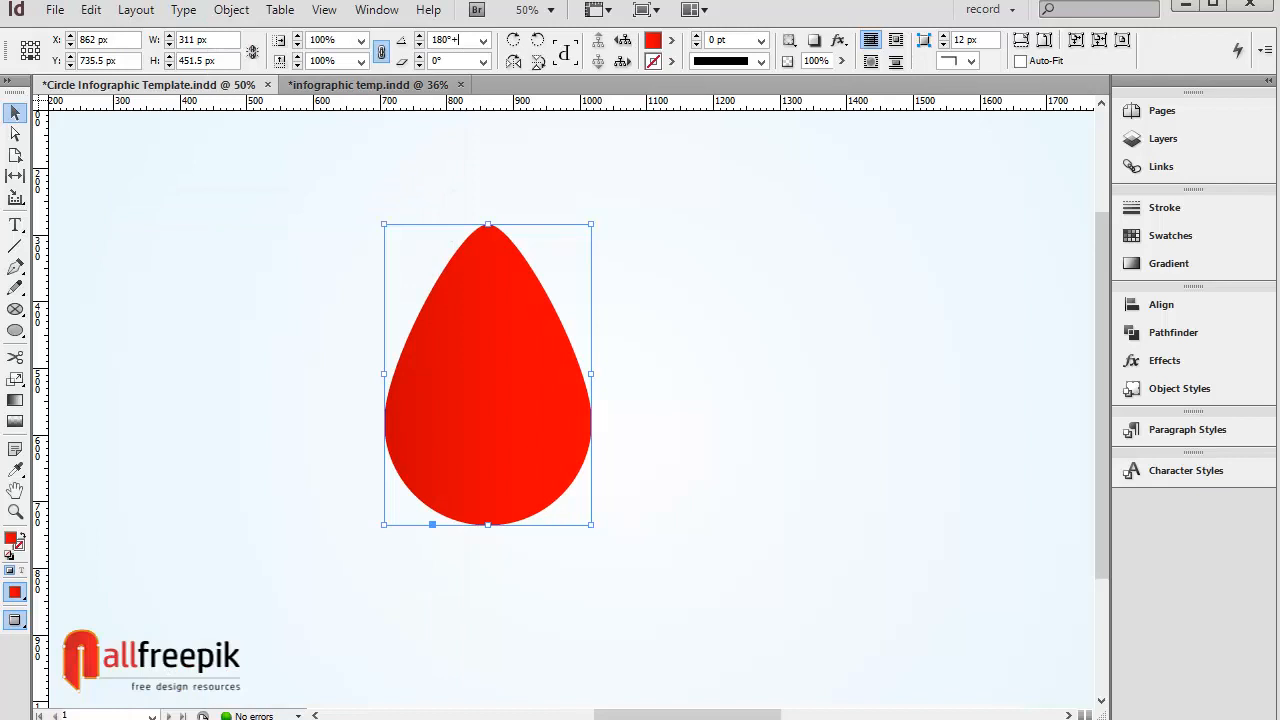
key("Return")
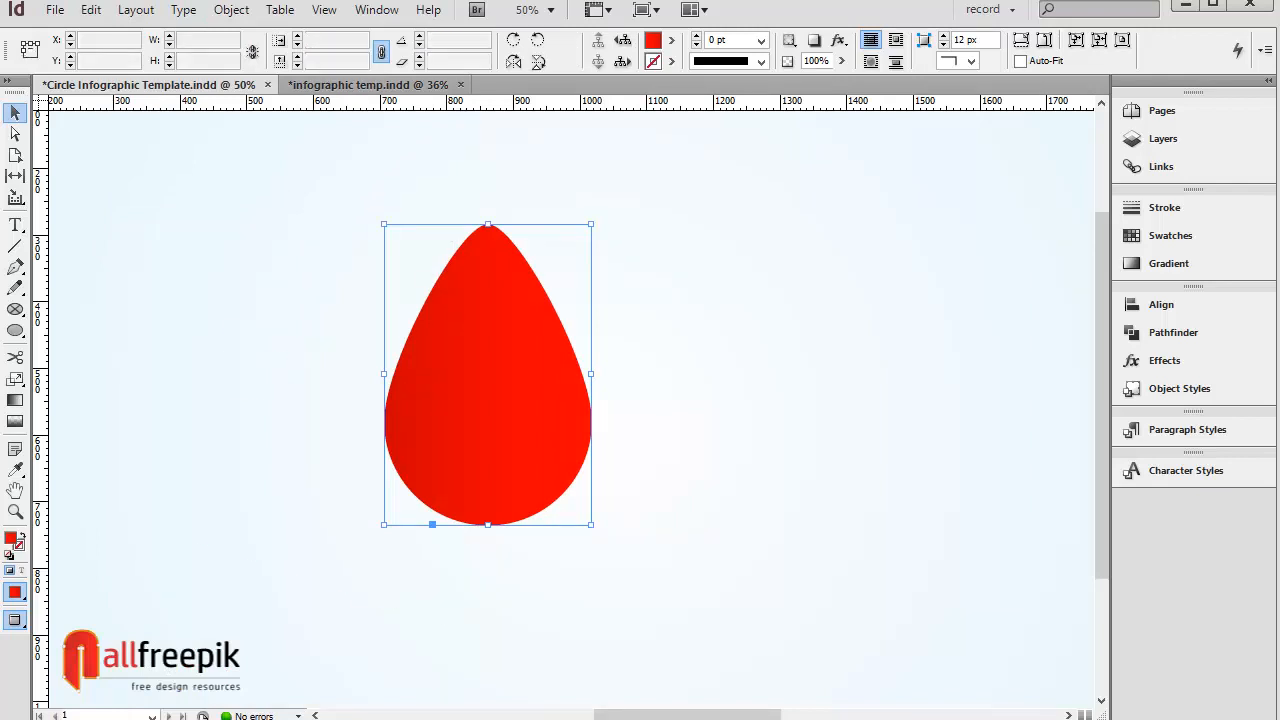
Step: Select both teardrops and apply Pathfinder Subtract to cut the rotated copy out of the original
left_click(506, 323, "shift")
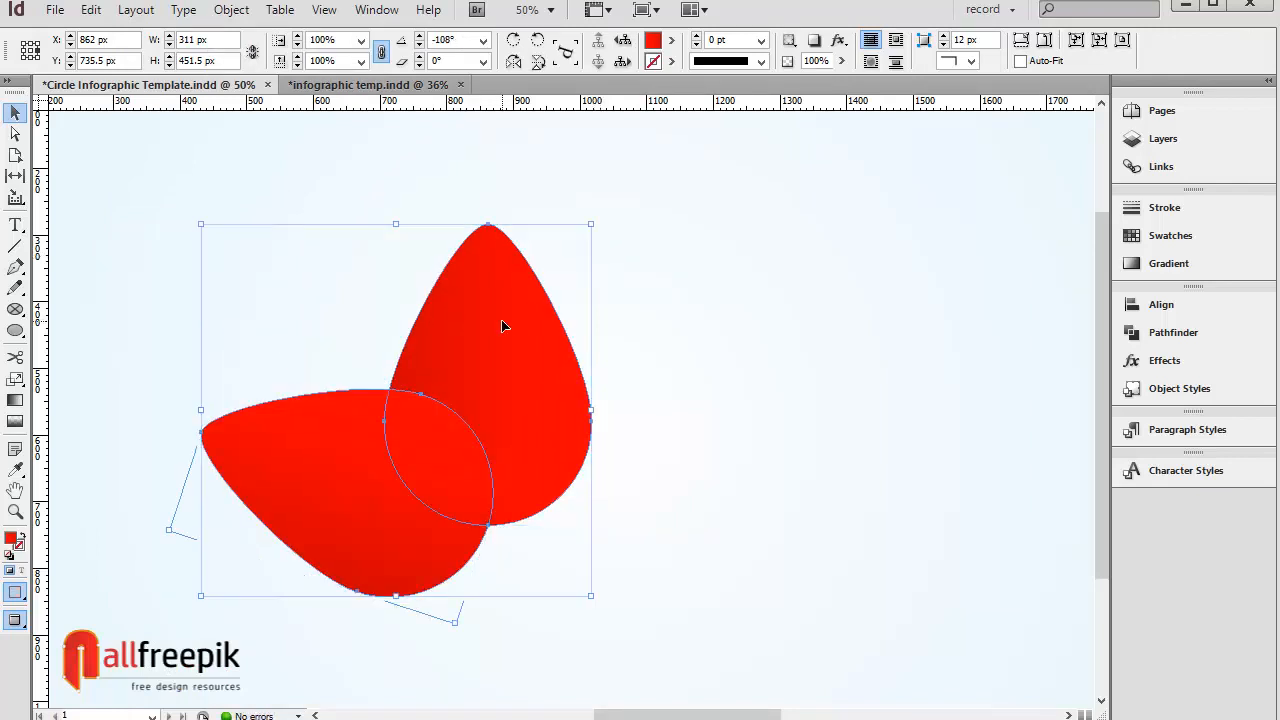
left_click(1172, 333)
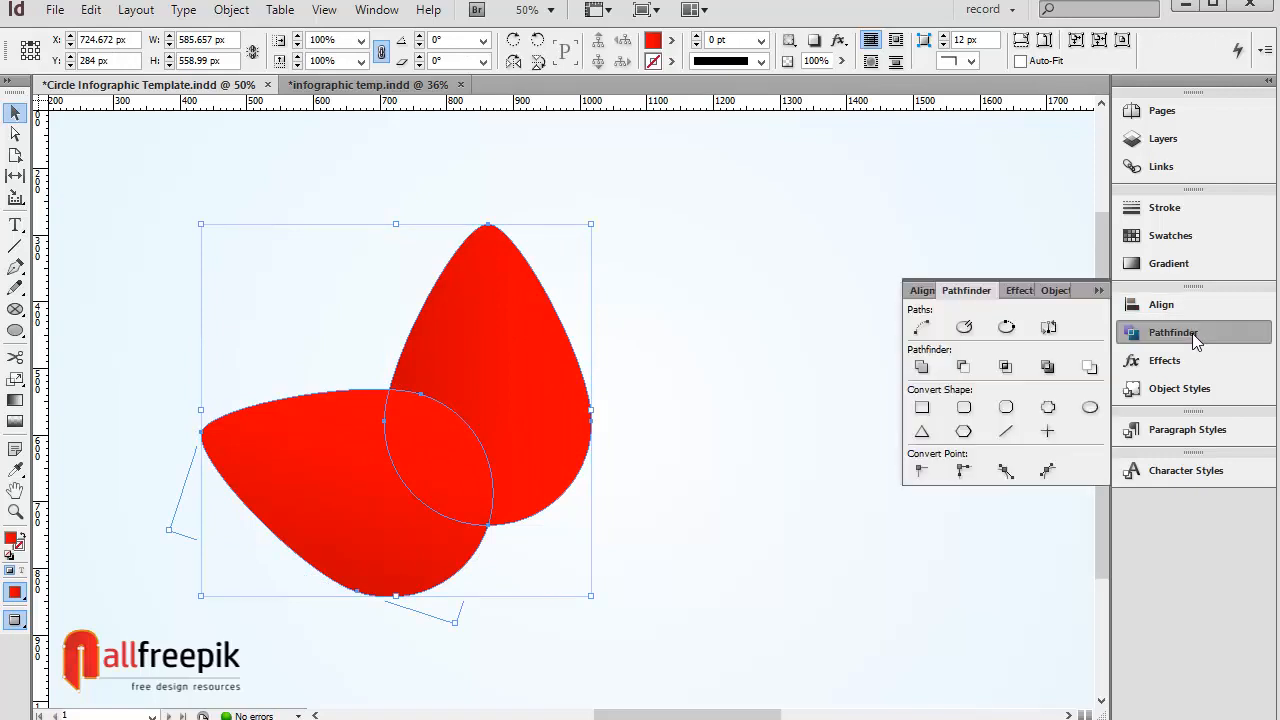
left_click(962, 367)
left_click(714, 318)
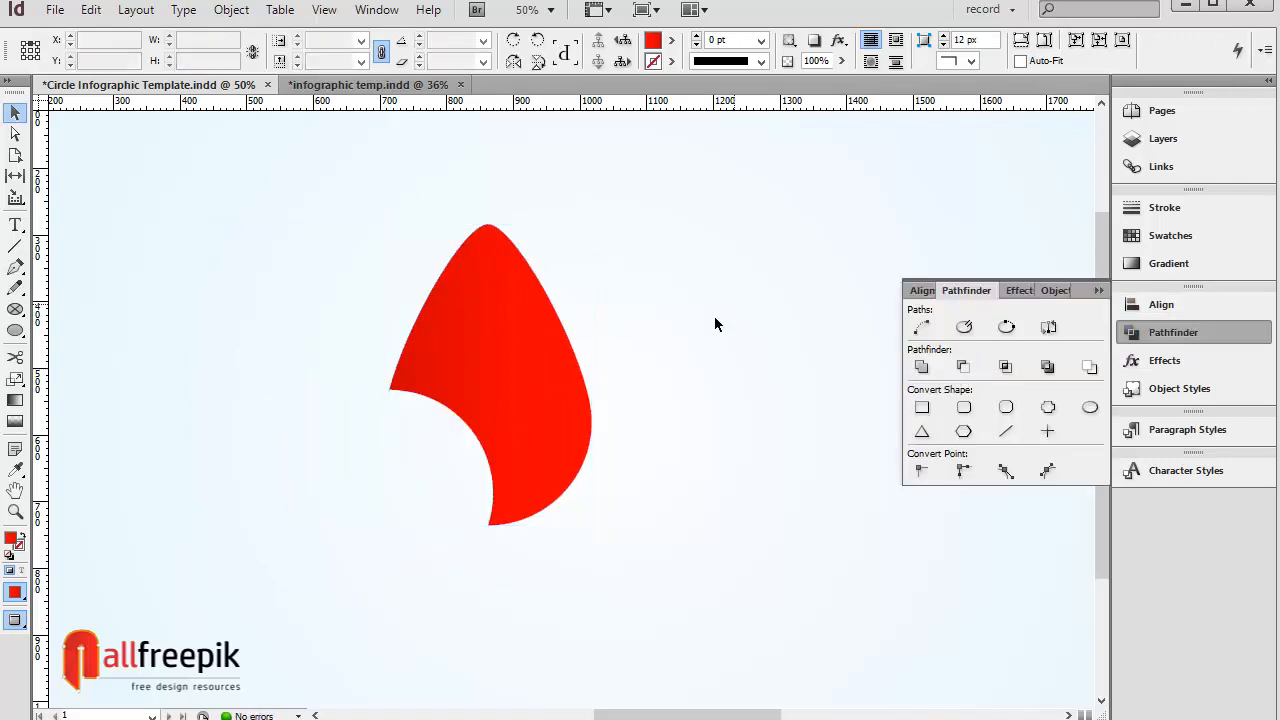
Step: Copy and paste the cut petal in place and rotate the copy by an additional 72°
left_click(551, 383)
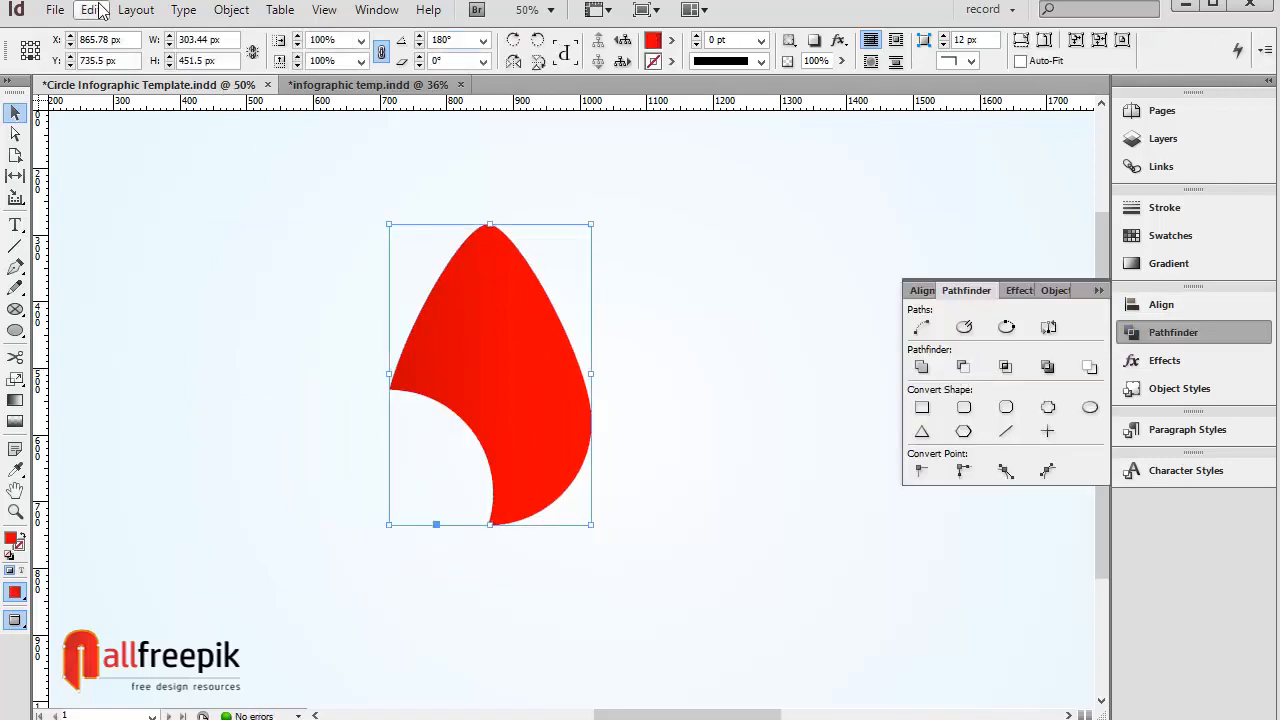
left_click(89, 9)
left_click(157, 113)
left_click(89, 9)
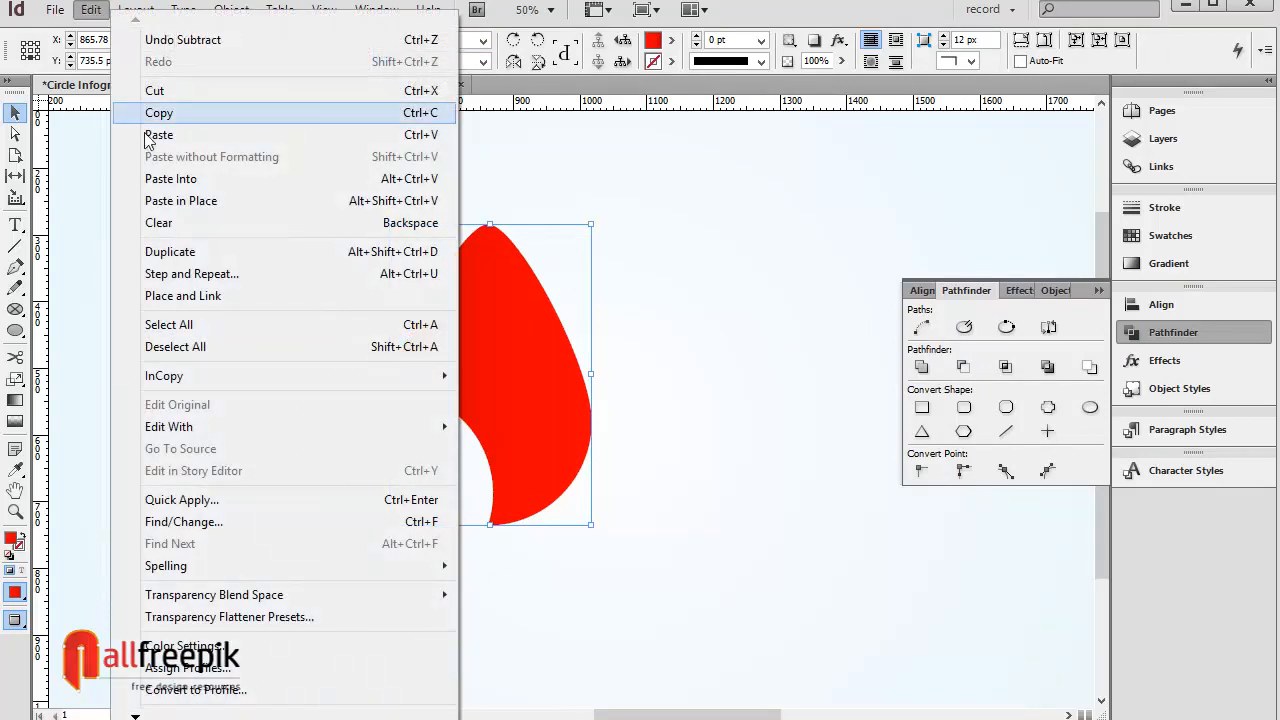
left_click(216, 200)
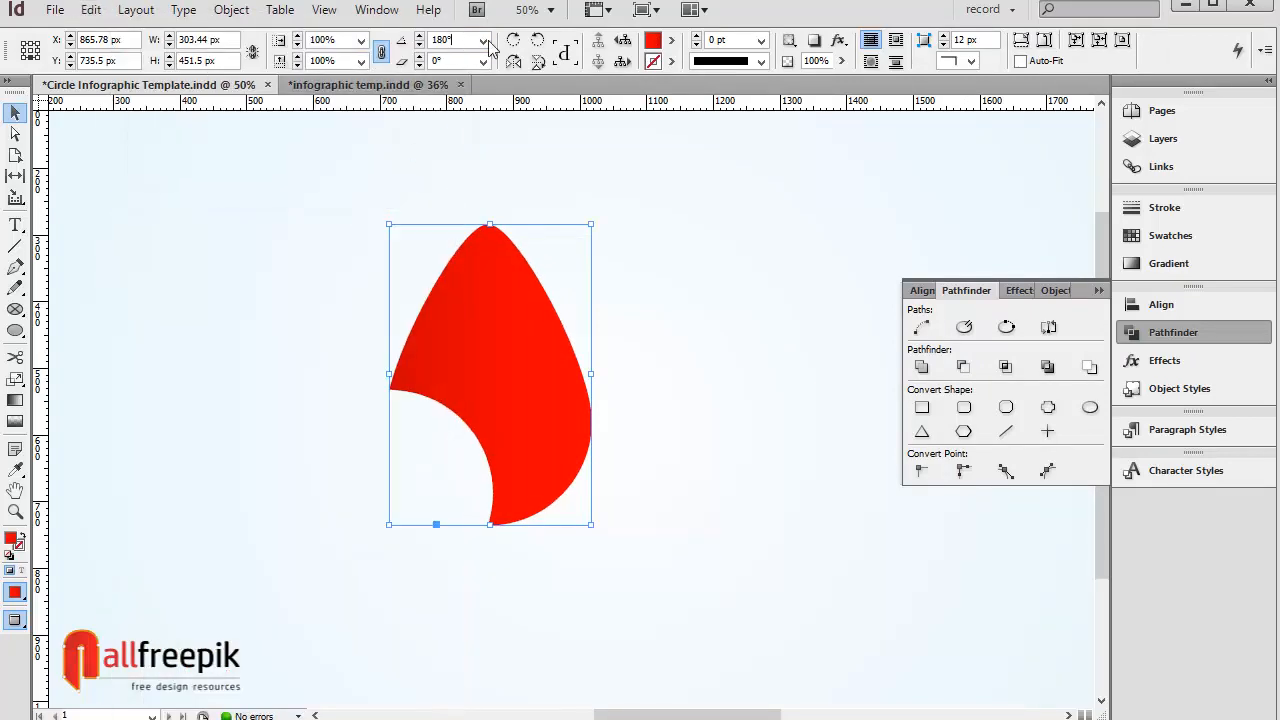
type("2")
key("Return")
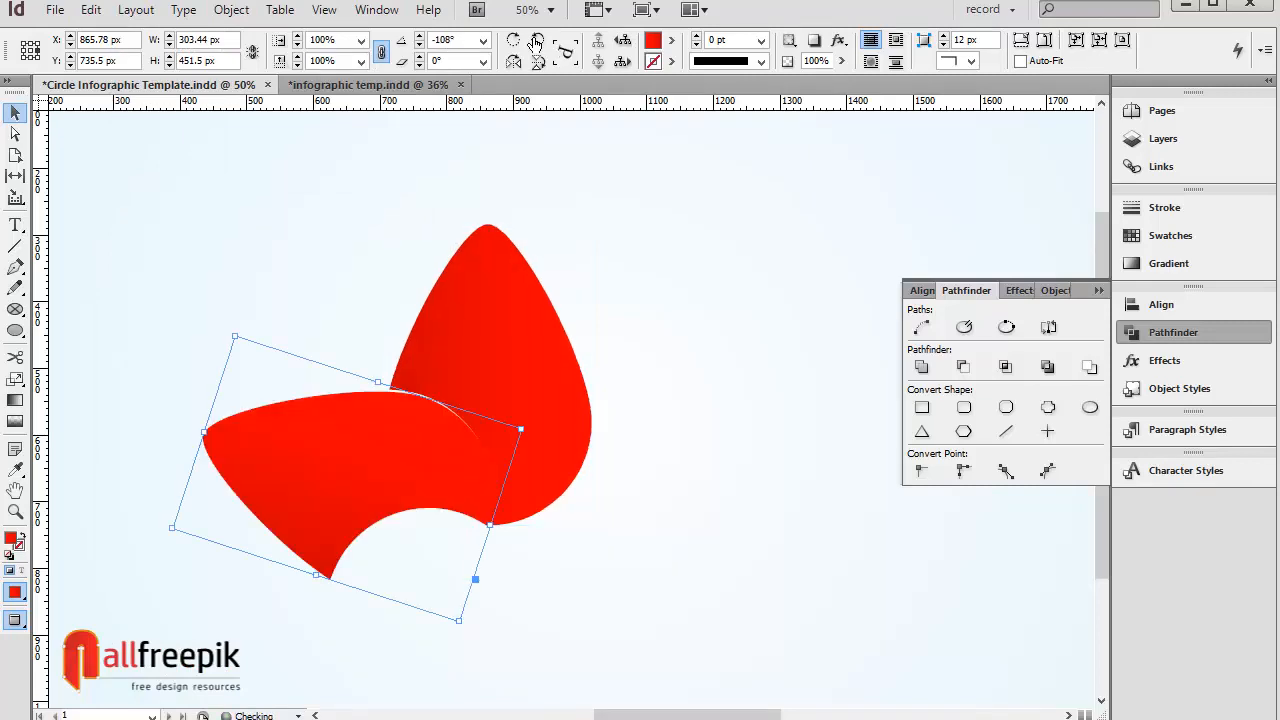
Step: Paste another copy of the petal in place and rotate it by a further 72°
left_click(646, 312)
left_click(420, 420)
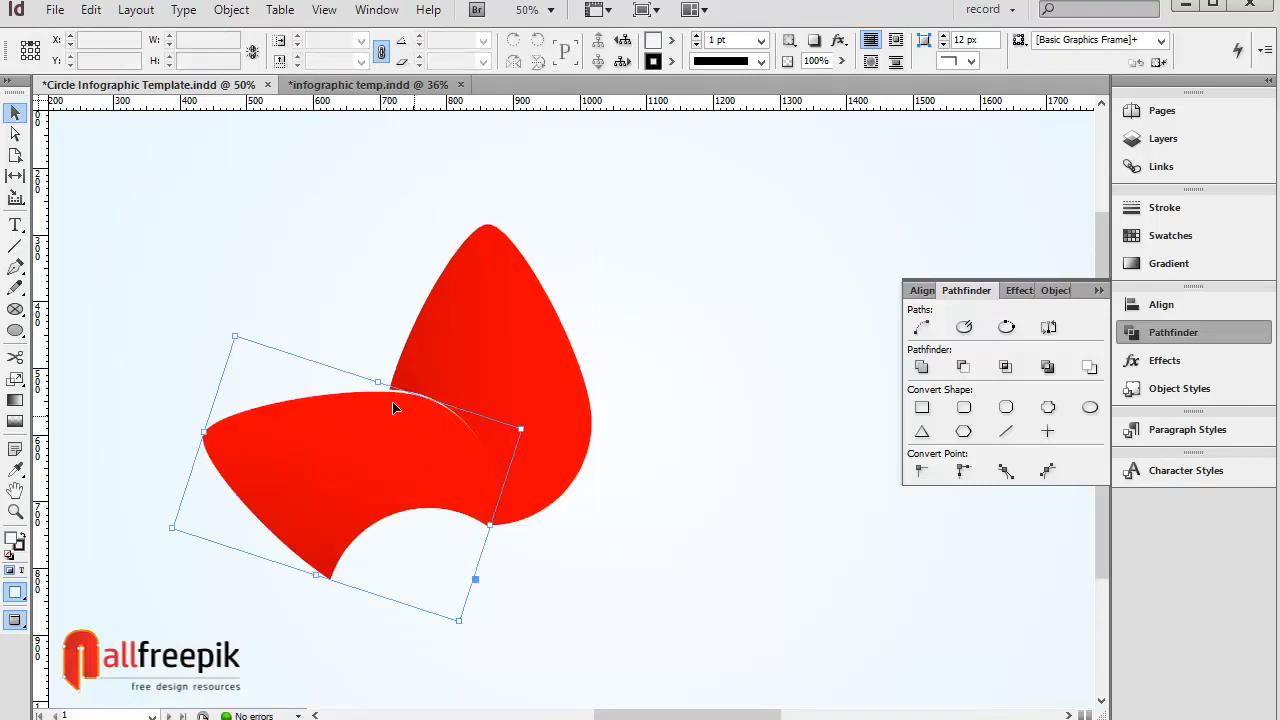
left_click(90, 10)
left_click(160, 112)
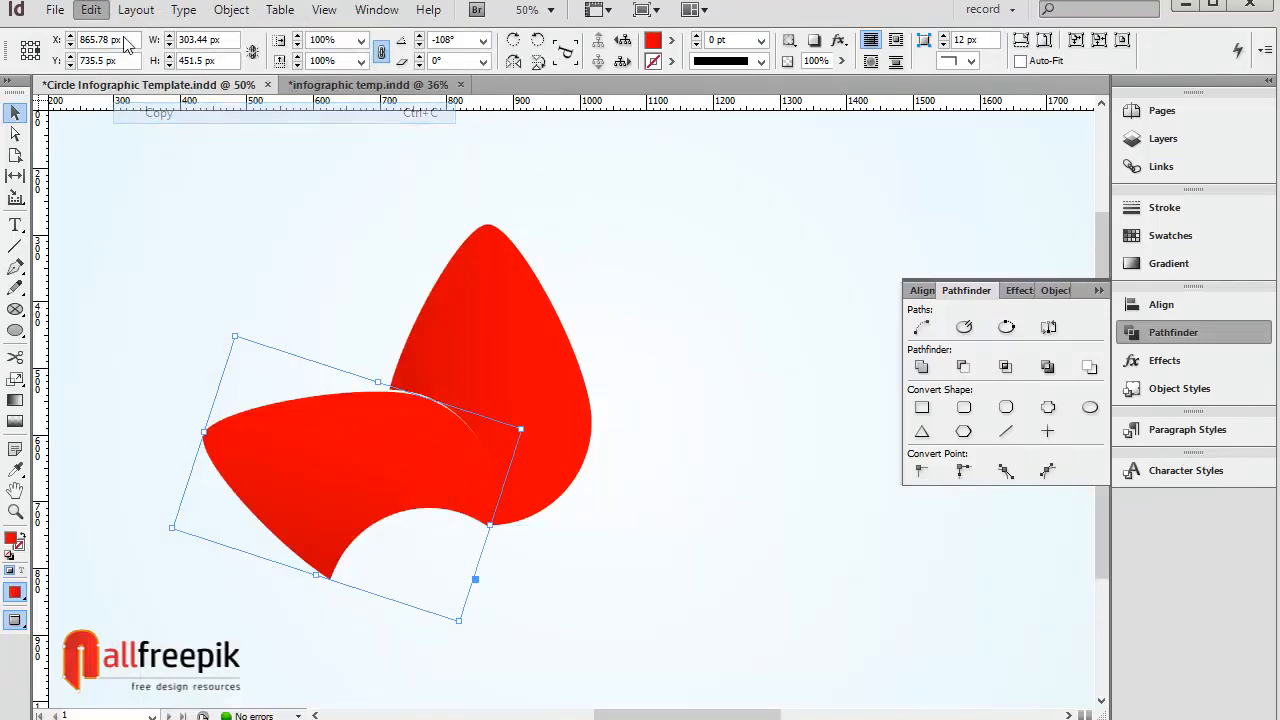
left_click(92, 10)
left_click(300, 200)
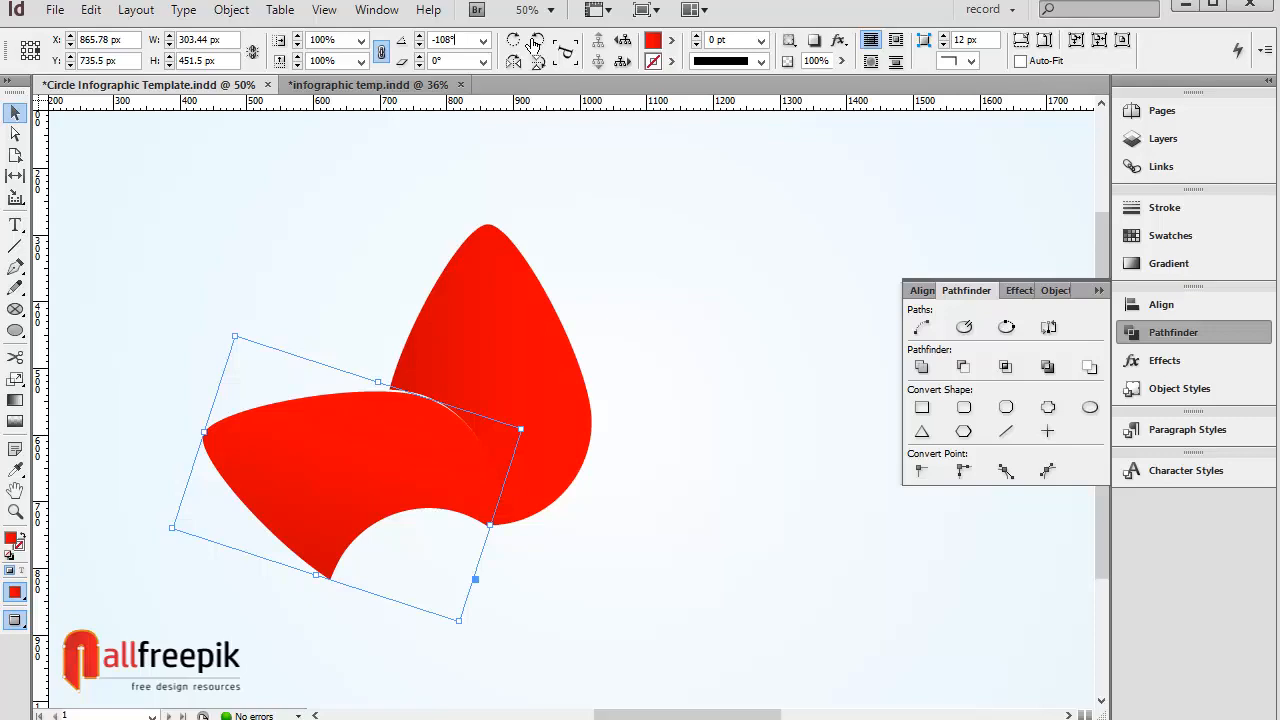
left_click(91, 9)
left_click(176, 112)
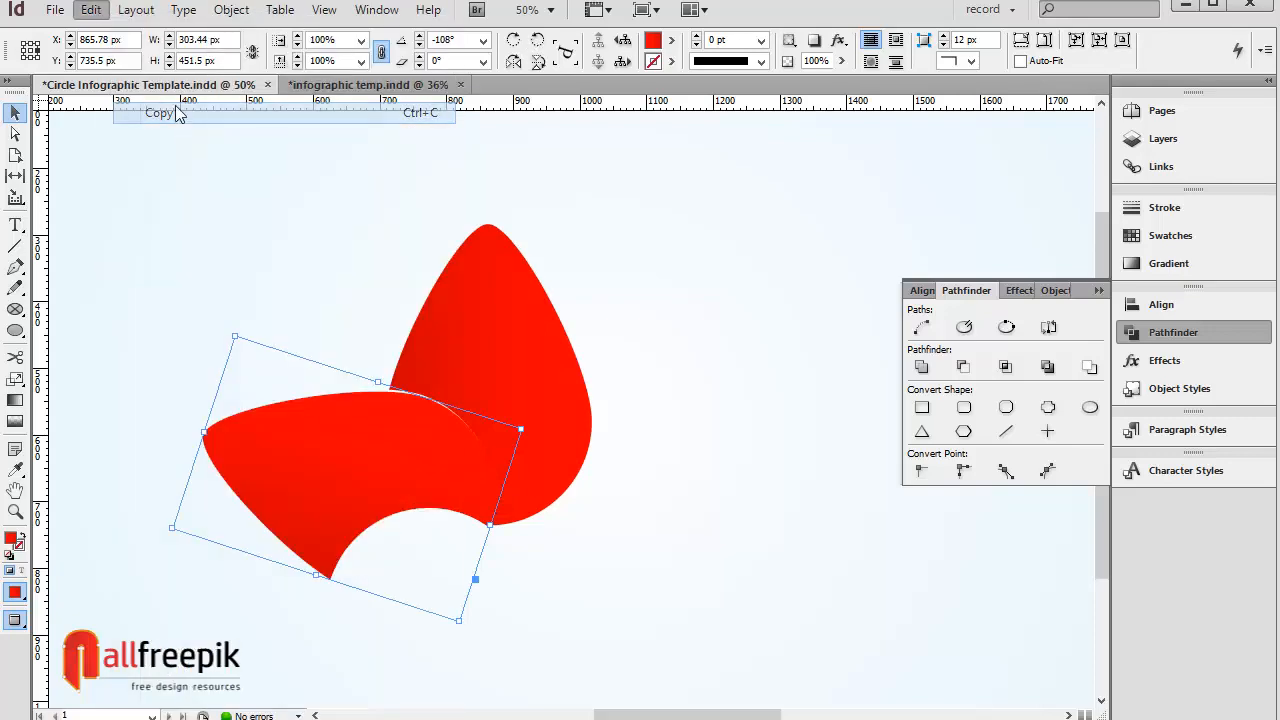
left_click(91, 9)
left_click(205, 200)
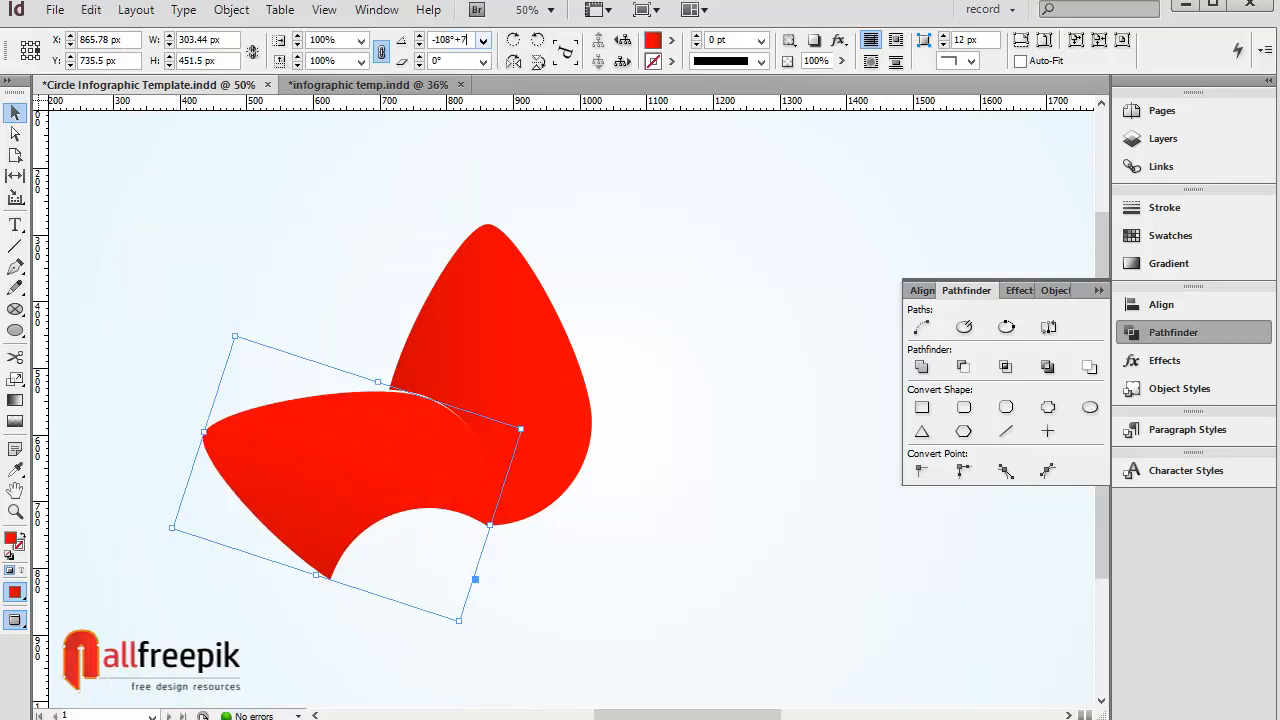
type("2")
key("Return")
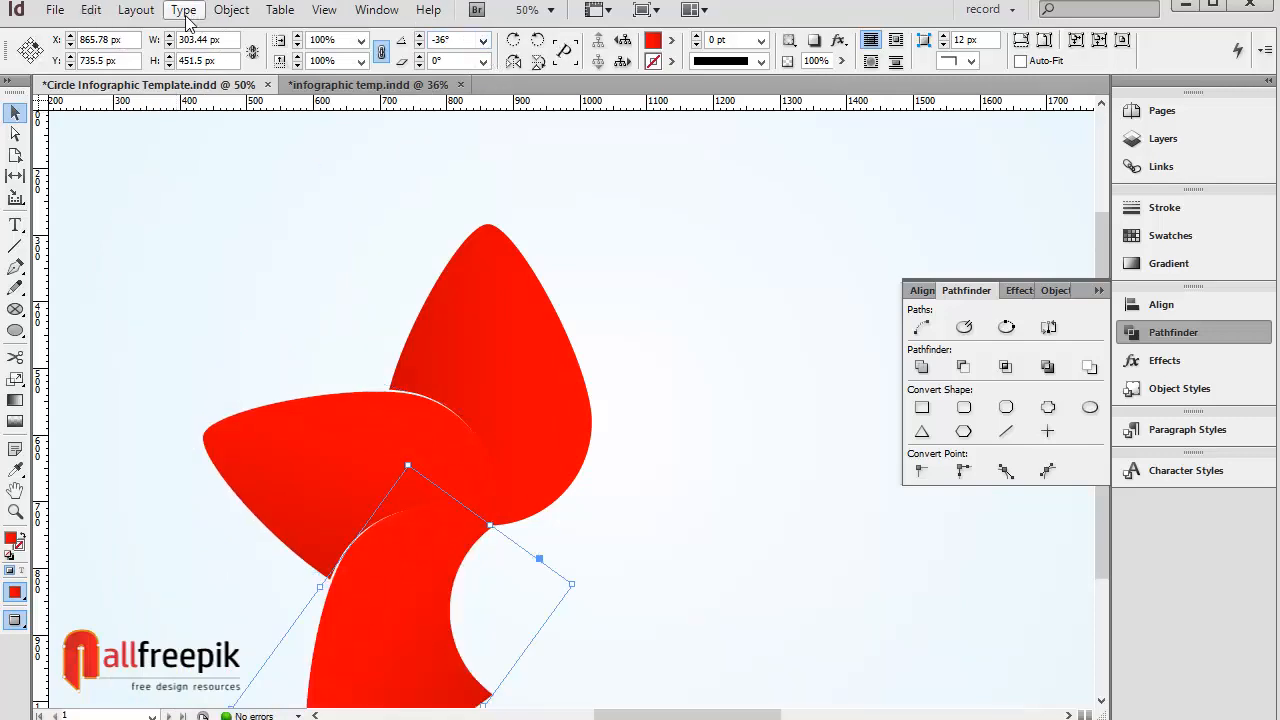
Step: Paste a fourth petal in place and rotate it by another 72°
left_click(91, 9)
left_click(186, 121)
left_click(91, 9)
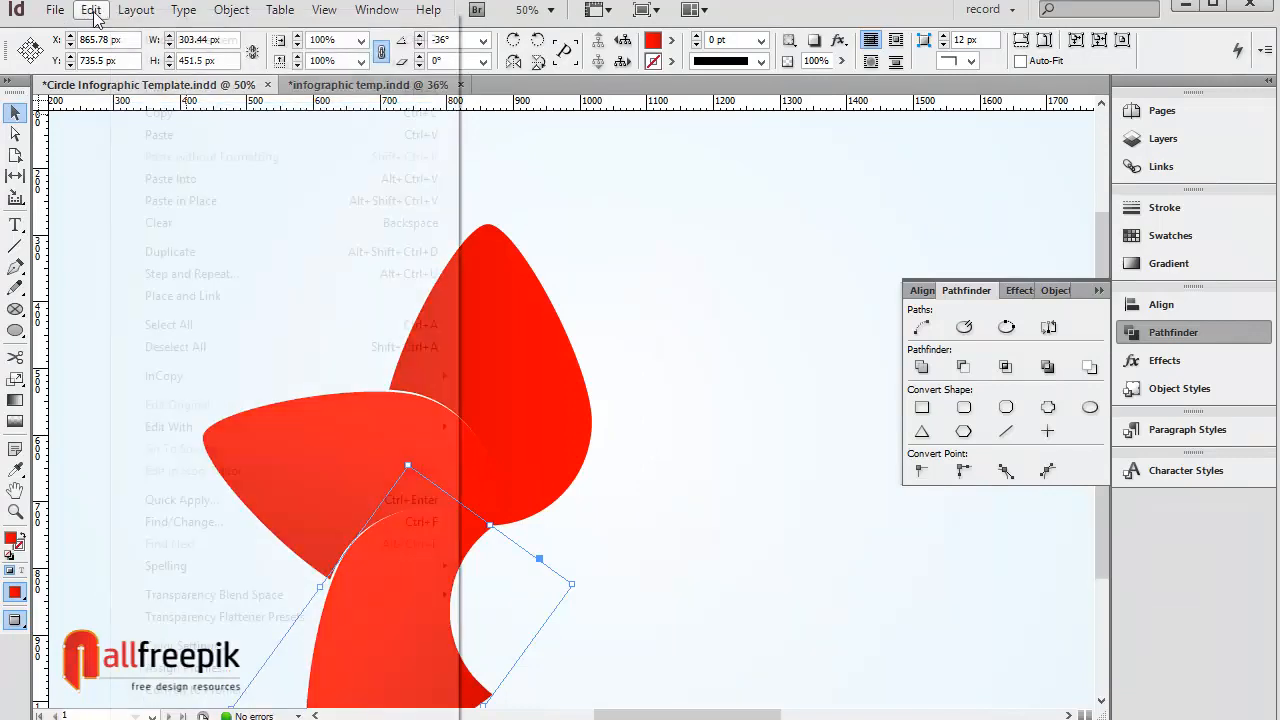
left_click(180, 201)
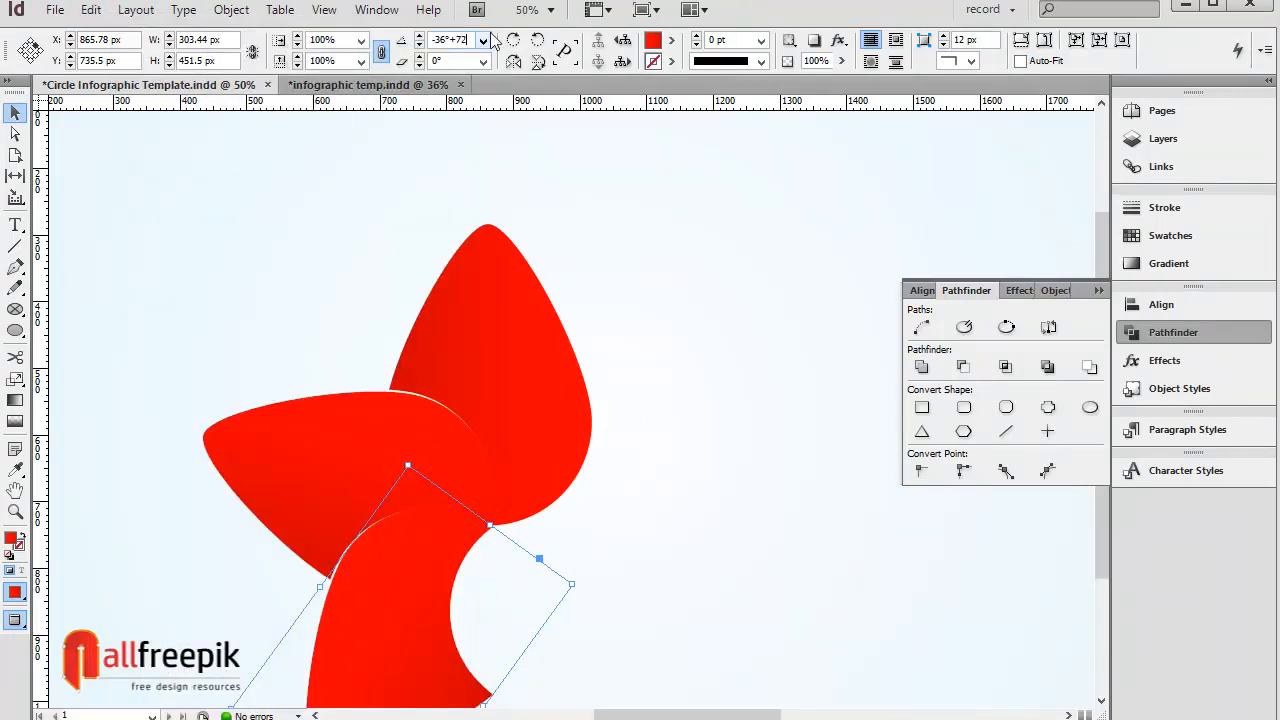
key("Return")
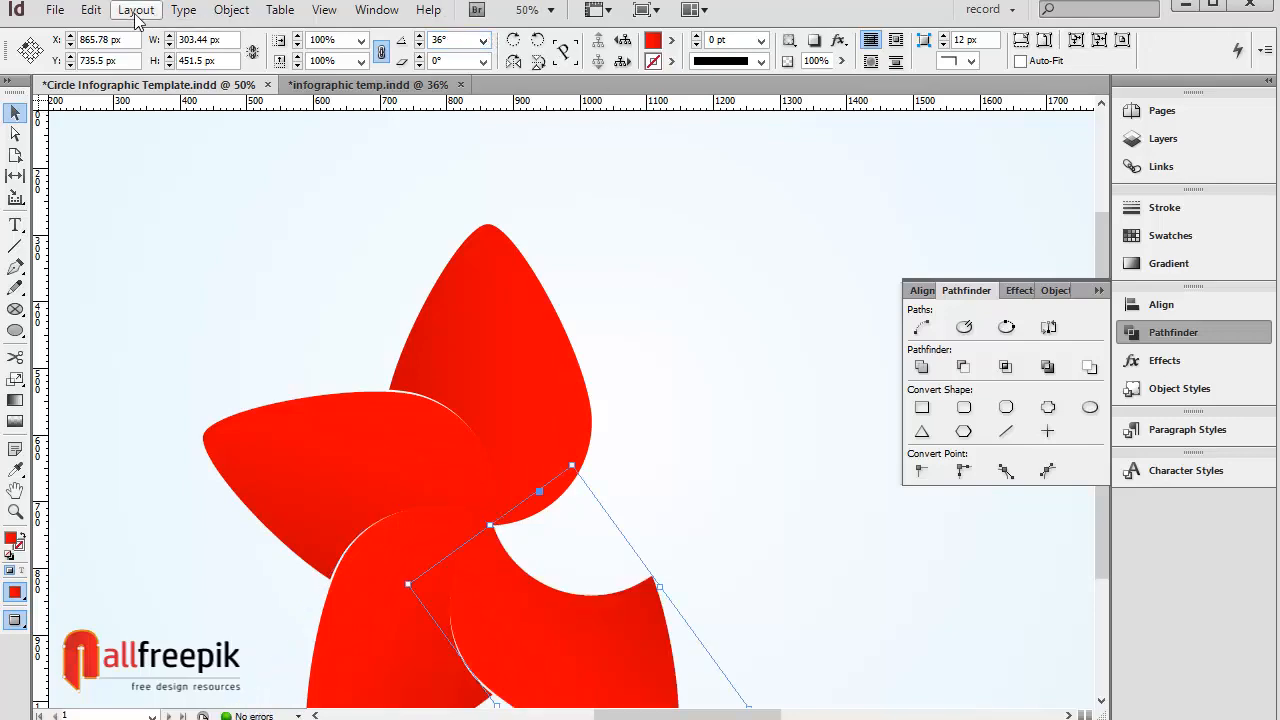
Step: Paste a fifth petal in place, rotate it by another 72°, and deselect everything
left_click(91, 9)
left_click(160, 113)
left_click(91, 9)
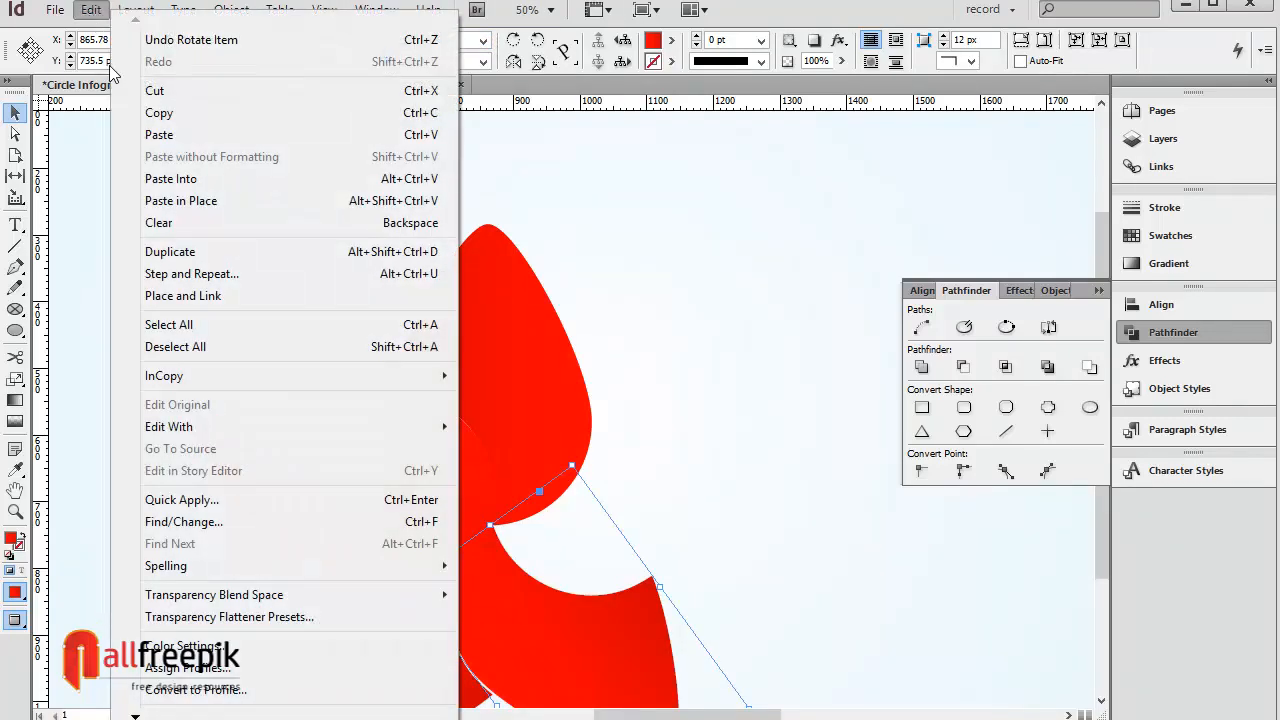
left_click(190, 201)
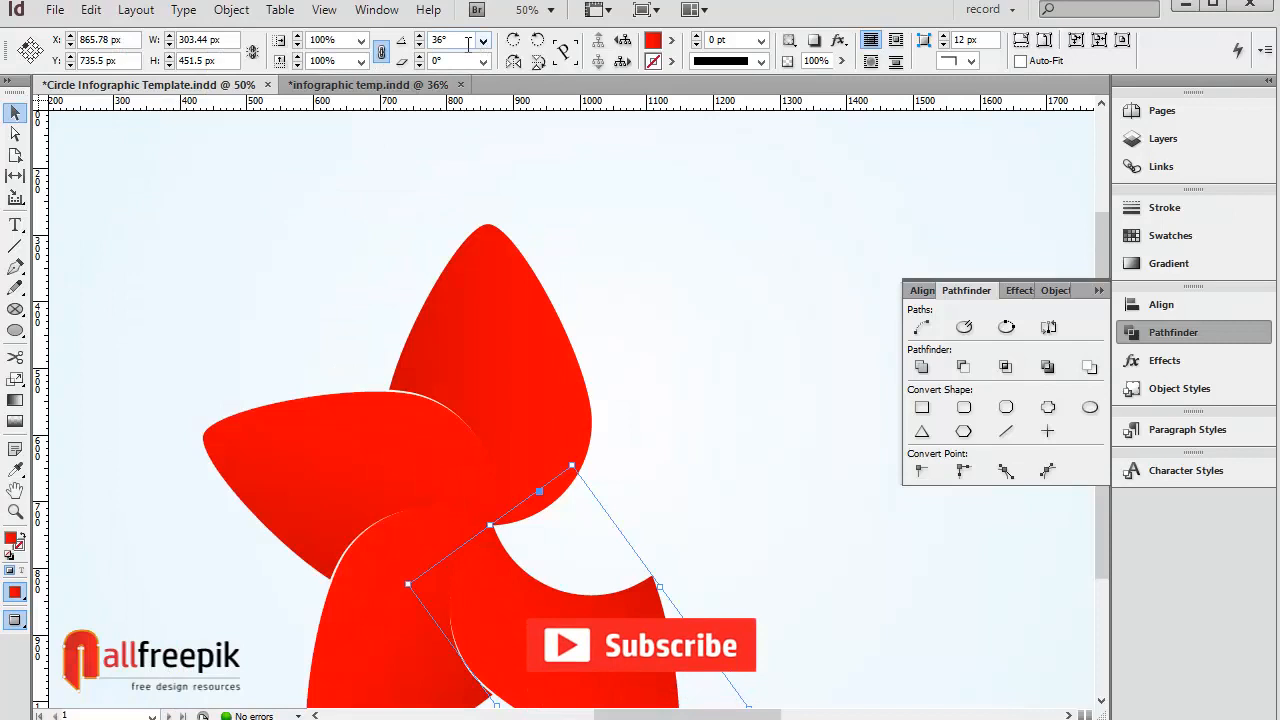
key("Return")
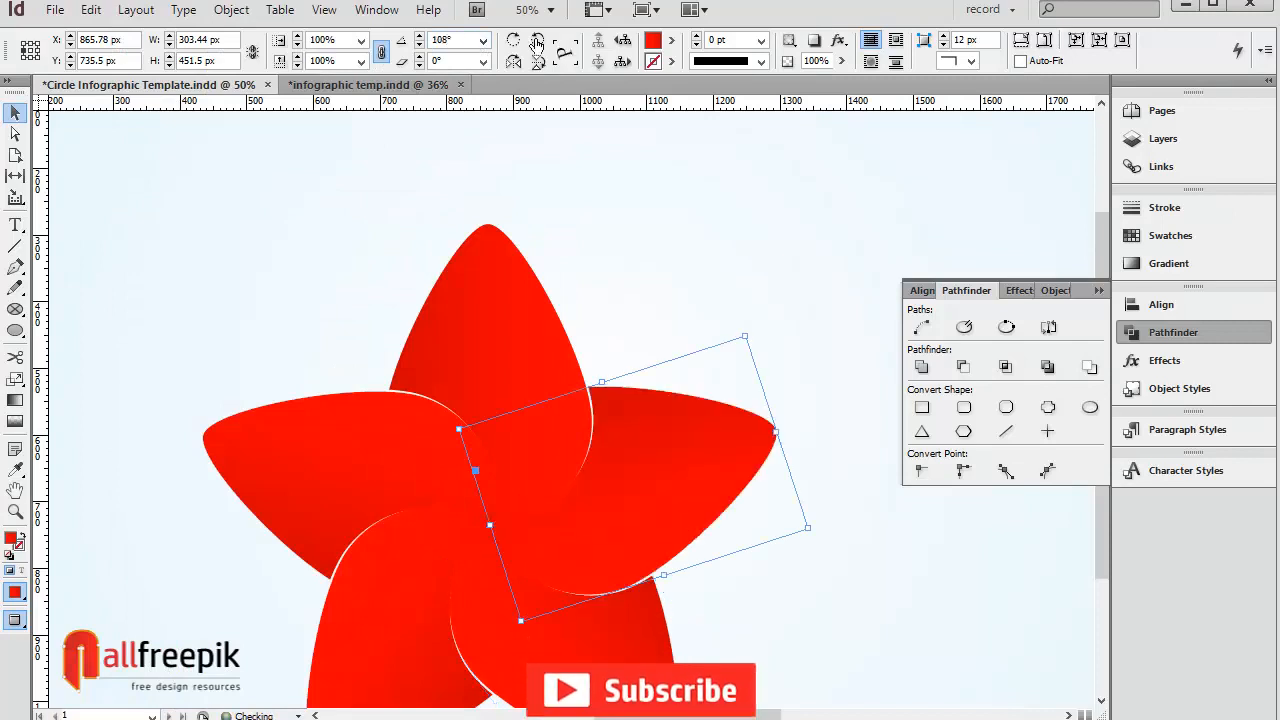
left_click(740, 243)
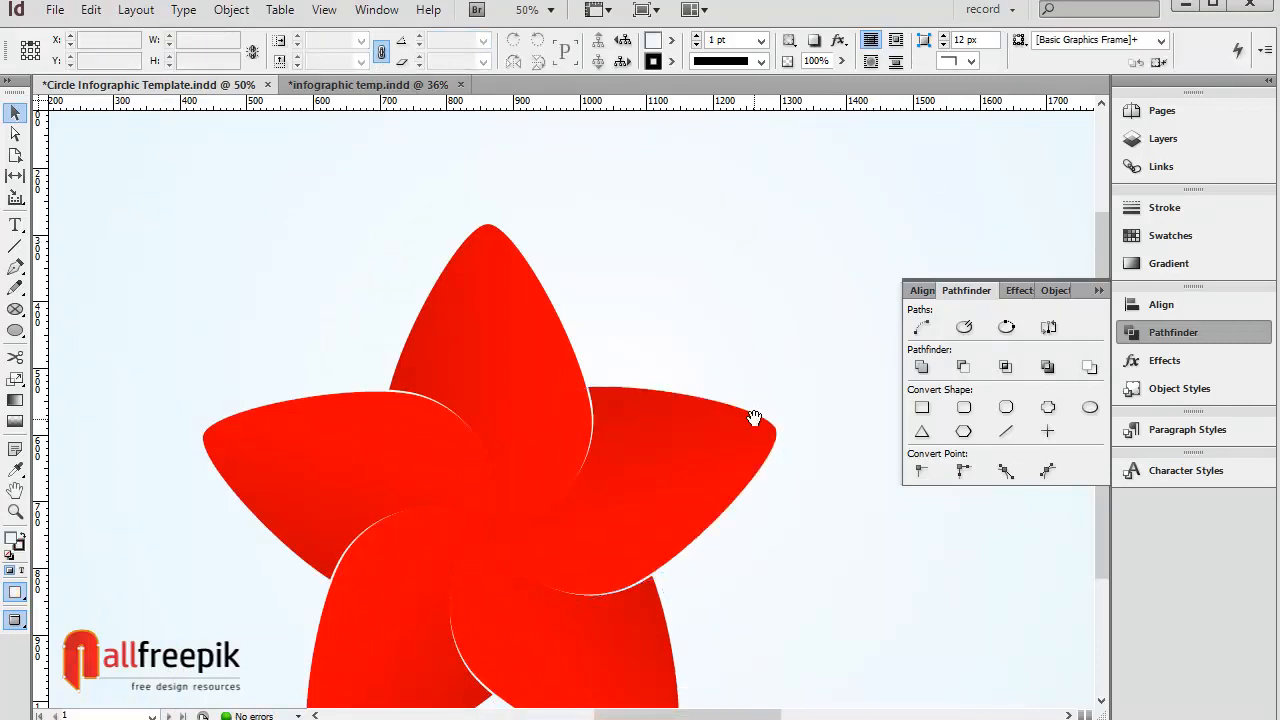
Step: Fill the right petal with New Gradient Swatch 4 and the lower-right petal with New Gradient Swatch 5
left_click_drag(755, 421, 761, 315)
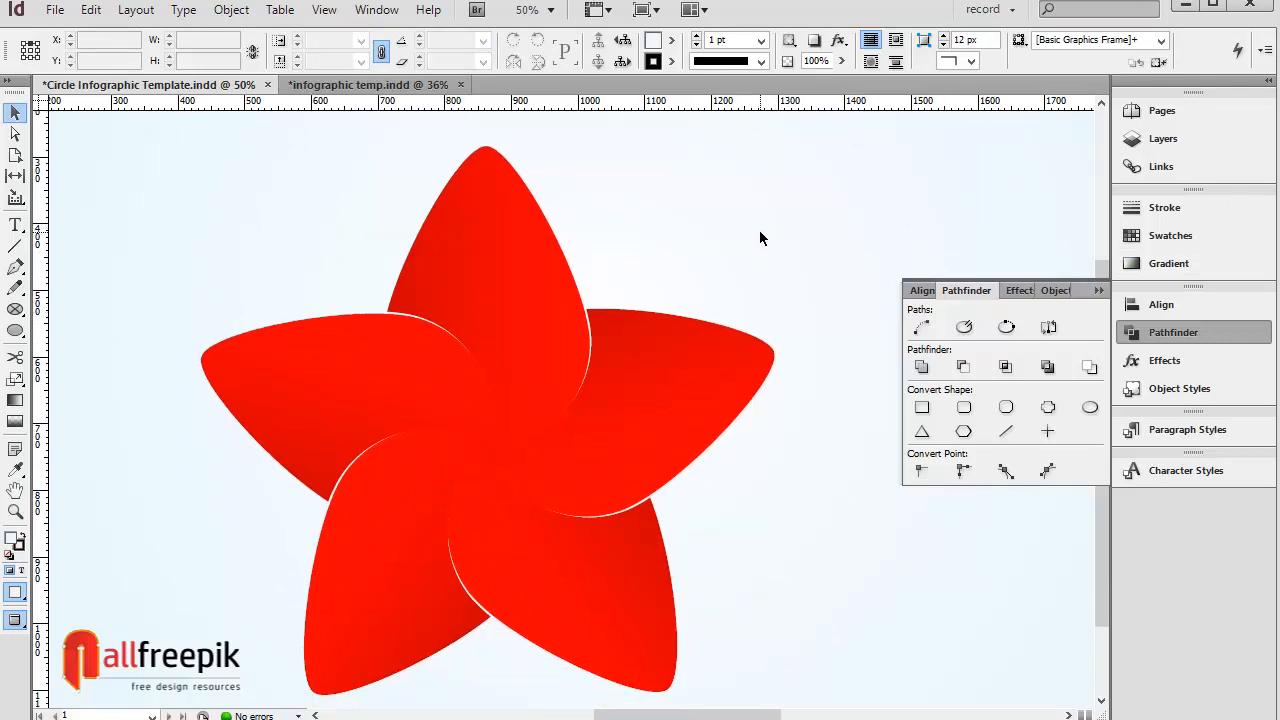
left_click(718, 368)
left_click(671, 41)
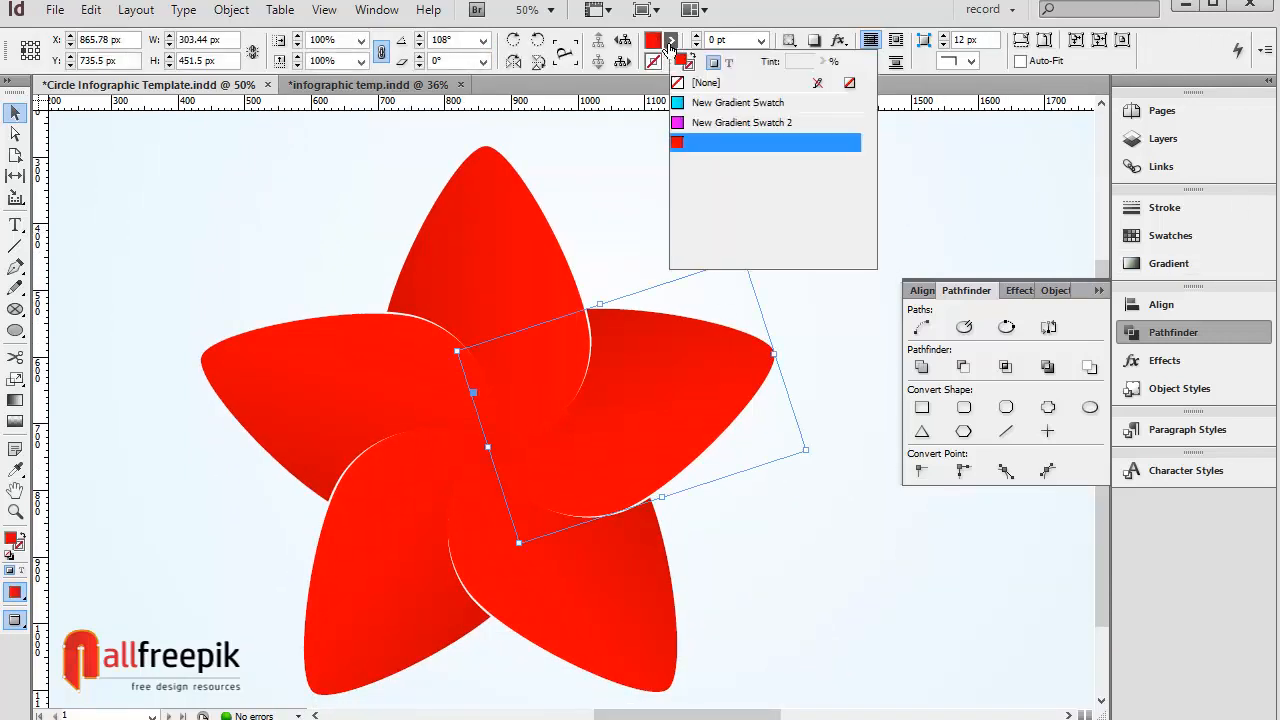
left_click(741, 162)
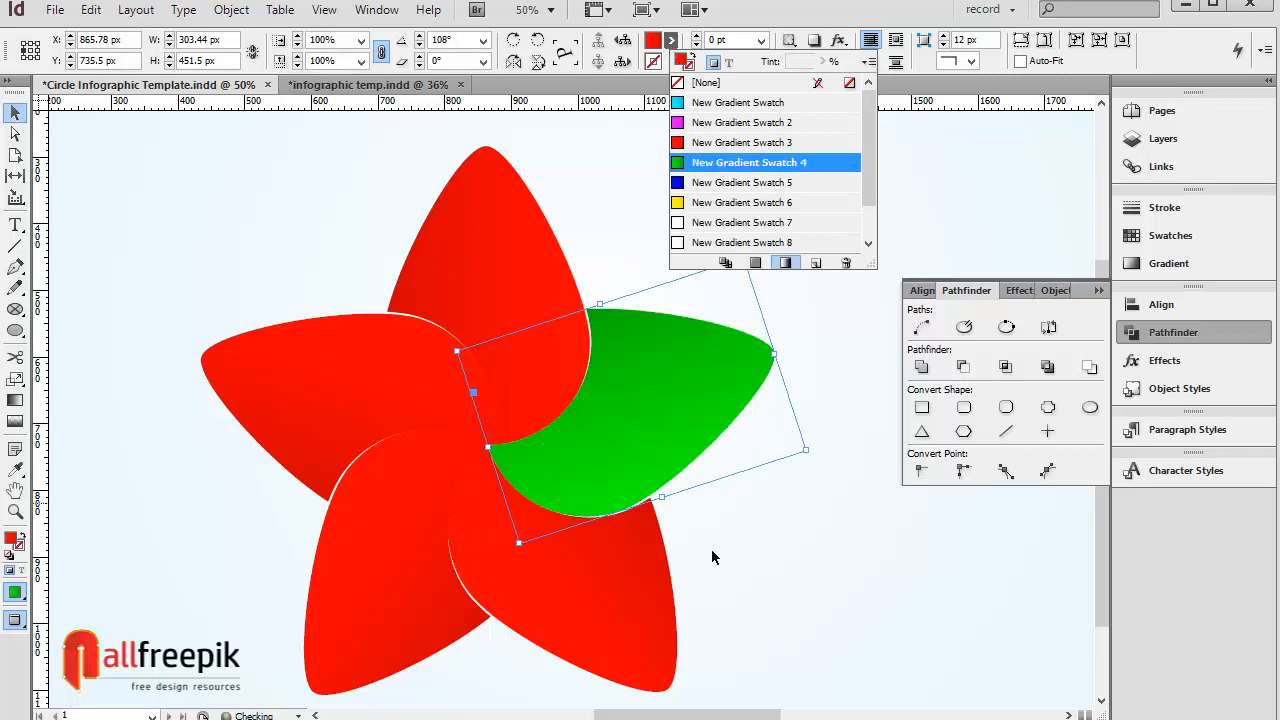
left_click(667, 541)
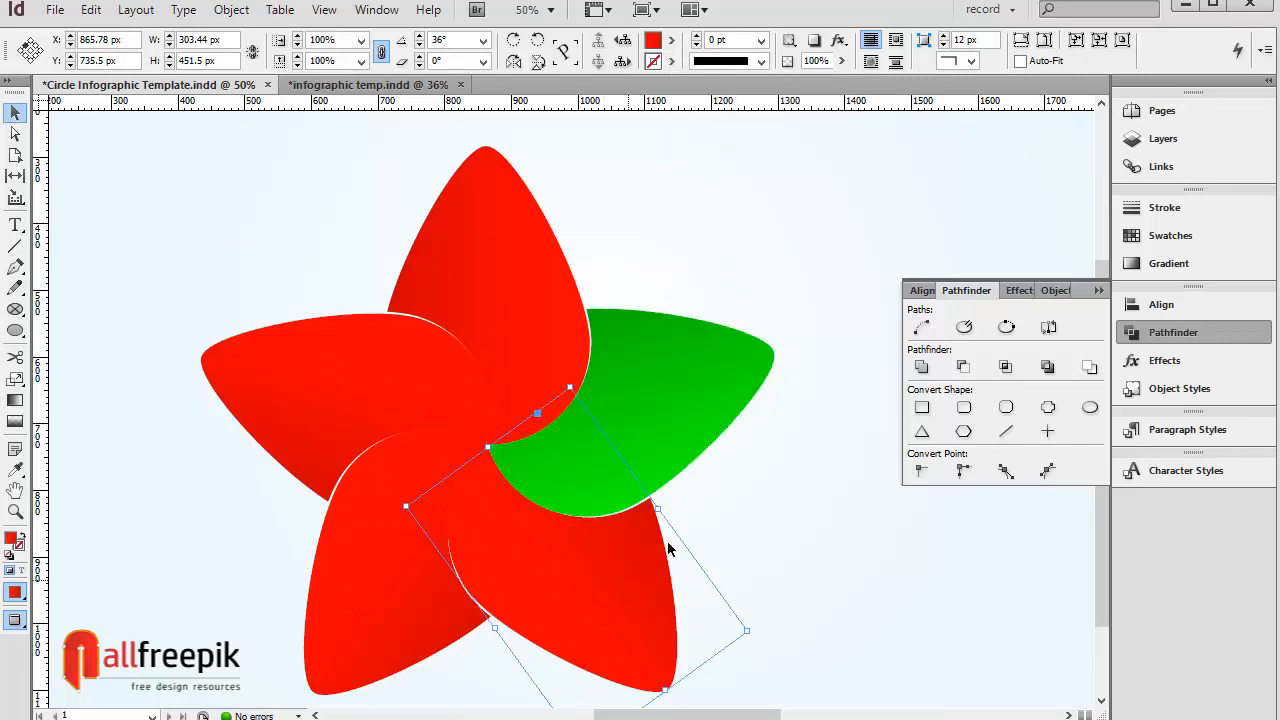
left_click(671, 41)
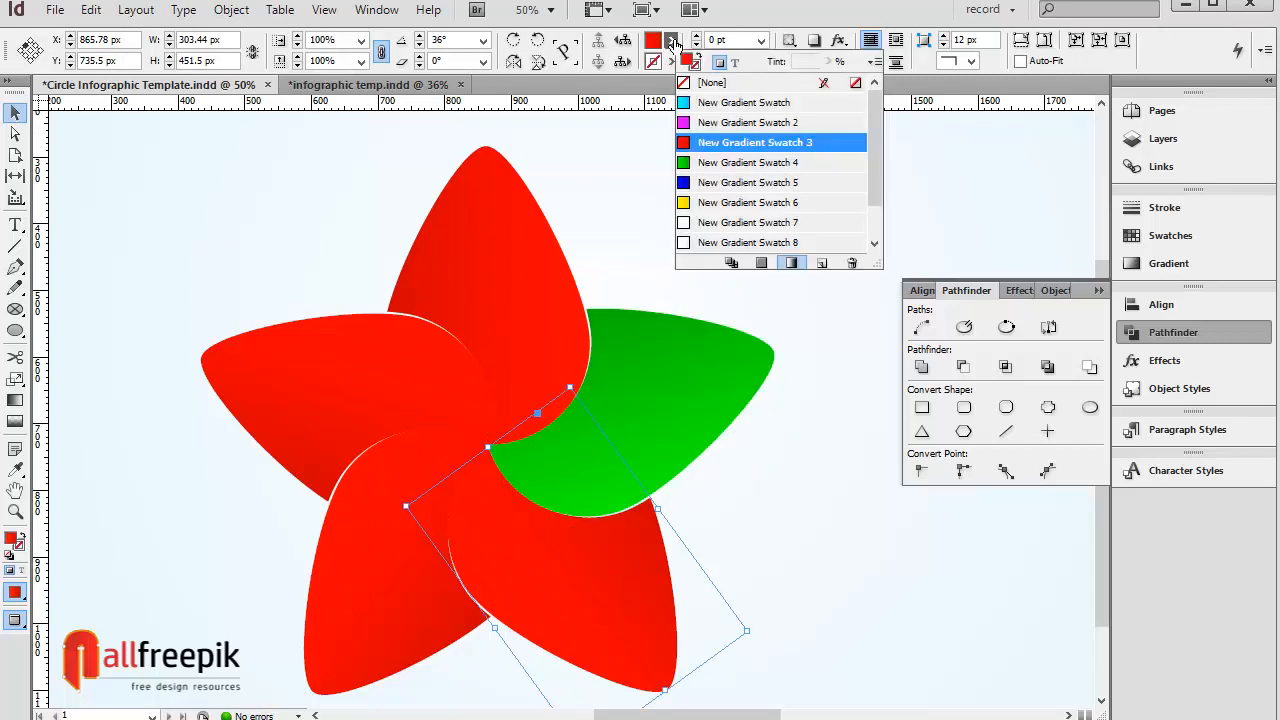
left_click(745, 182)
Step: Fill the lower-left petal with New Gradient Swatch 2 and the left petal with New Gradient Swatch, then deselect
left_click(370, 637)
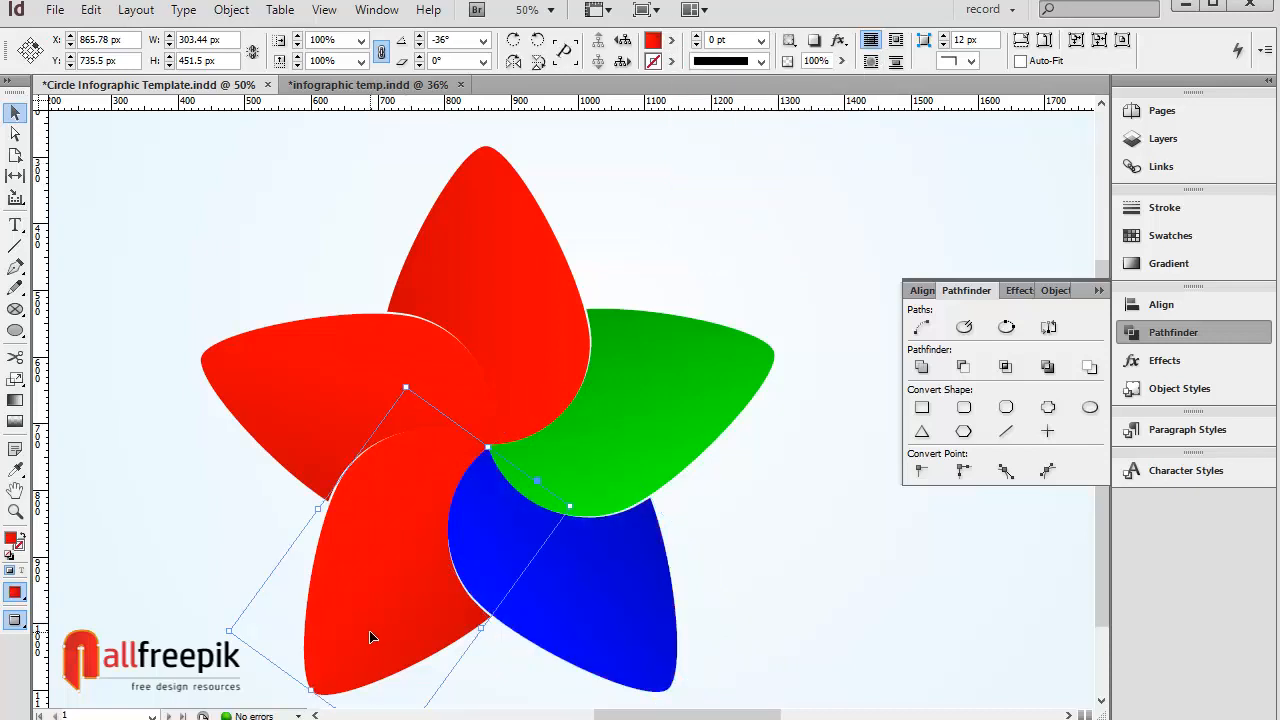
left_click(671, 41)
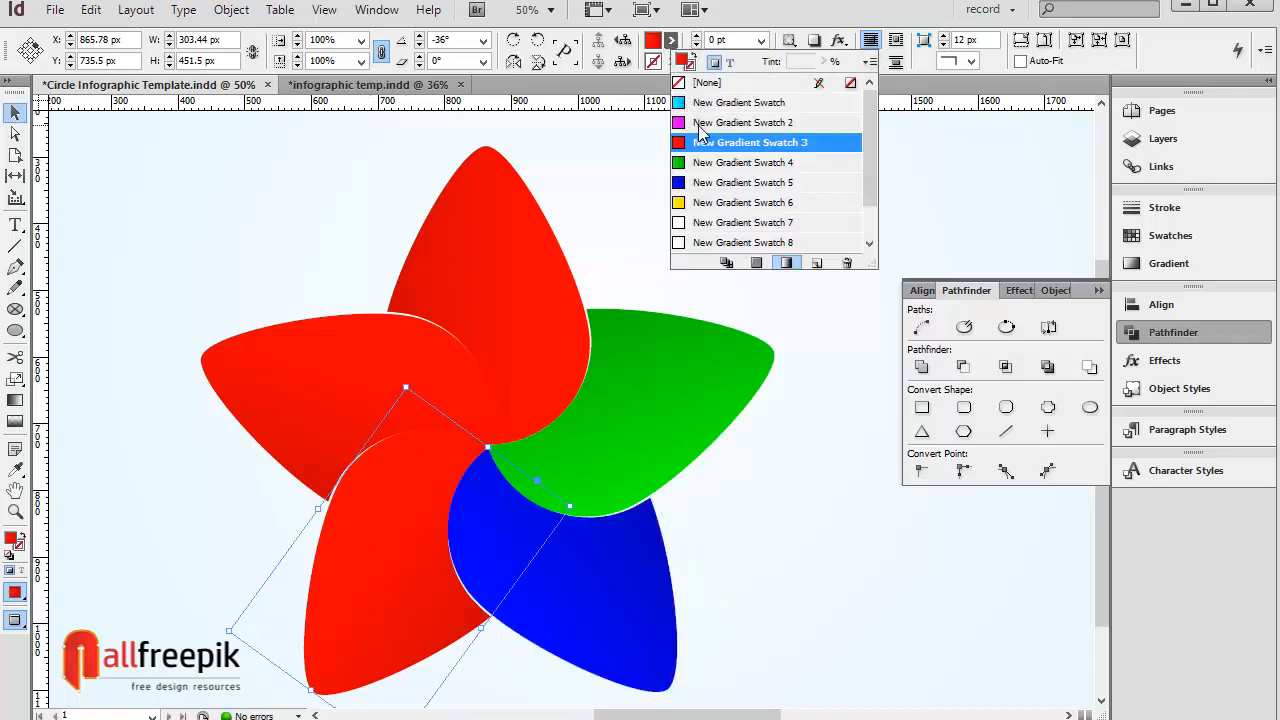
left_click(700, 123)
left_click(390, 378)
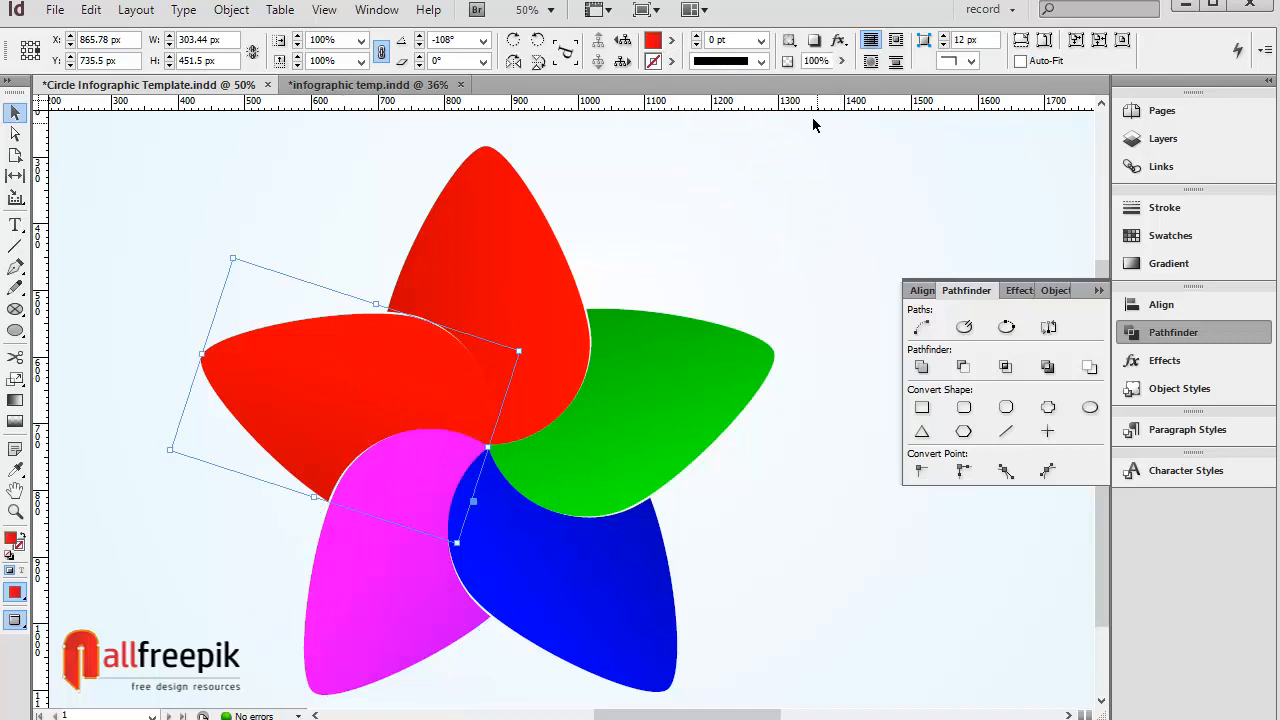
left_click(671, 41)
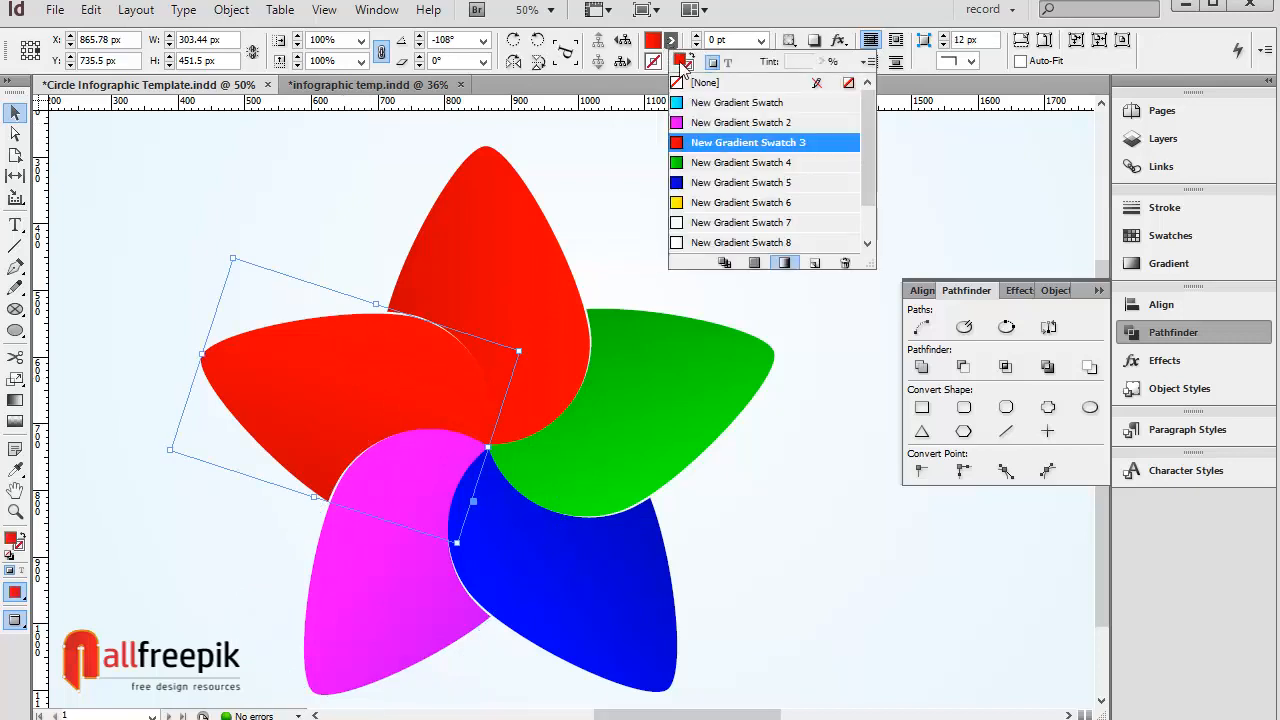
left_click(710, 102)
left_click(830, 489)
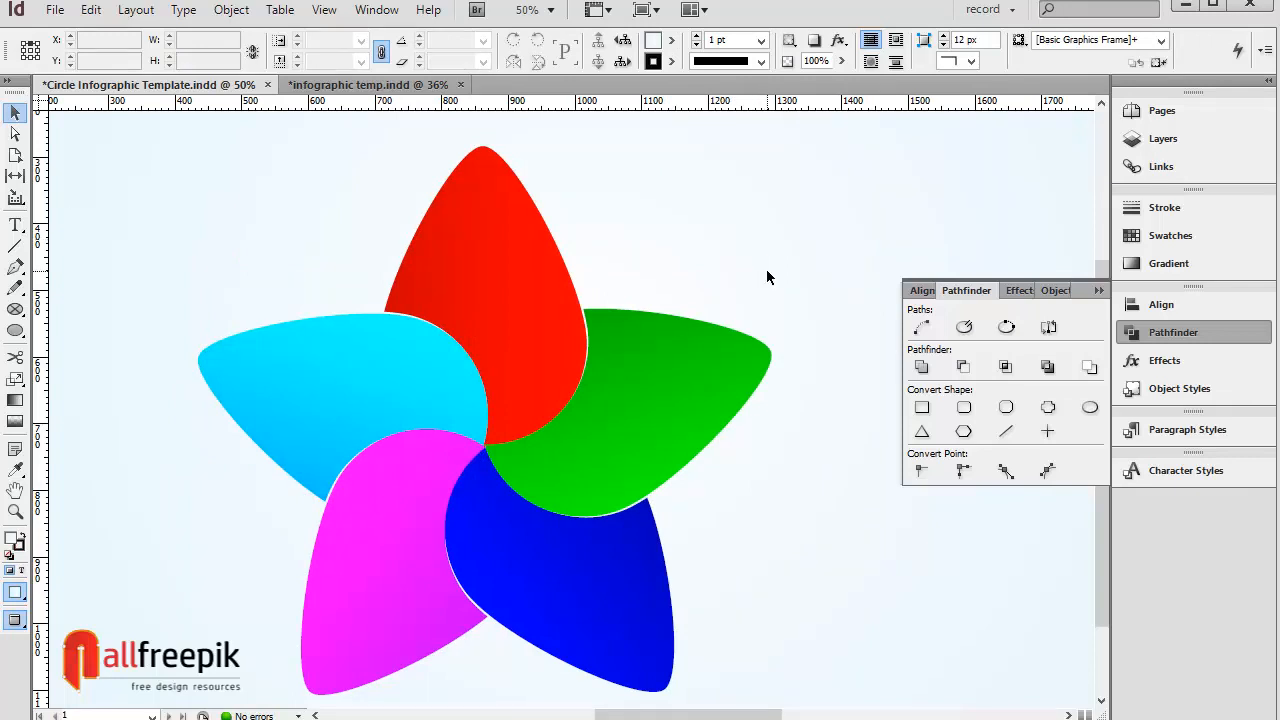
Step: Reverse the gradient direction on the green right petal
left_click(401, 413)
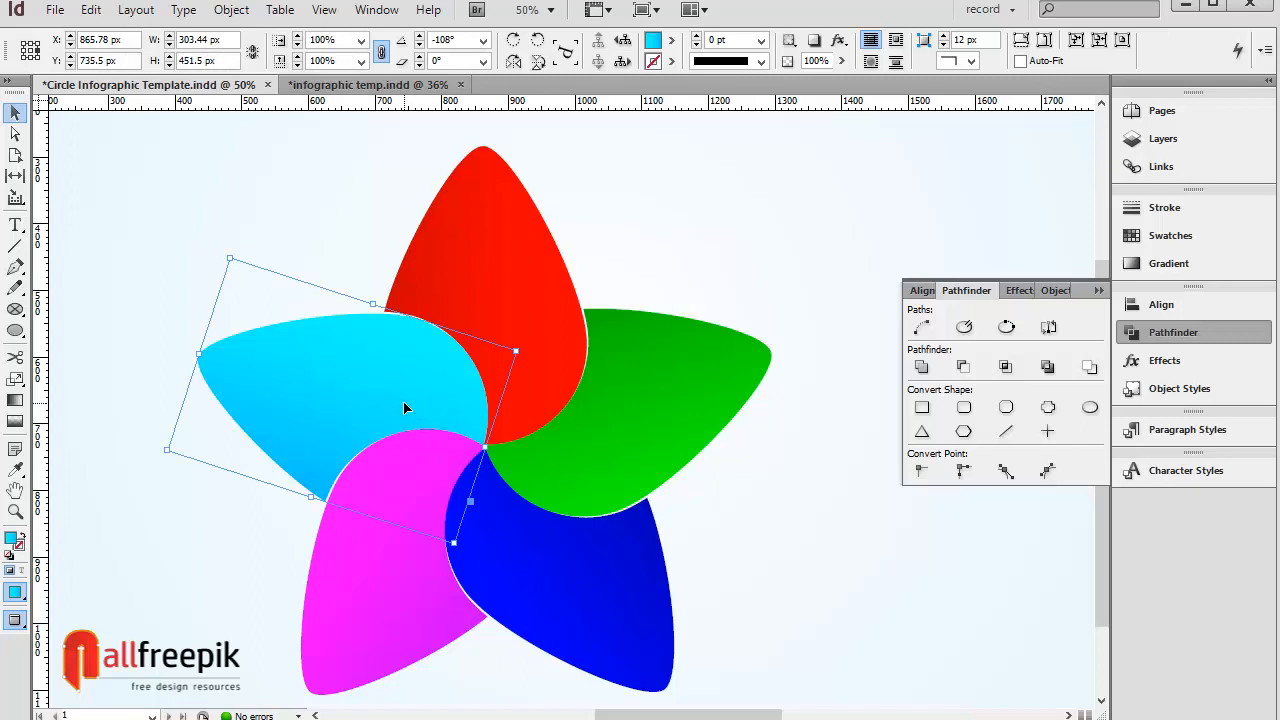
left_click(691, 285)
key("space")
left_click_drag(766, 283, 744, 286)
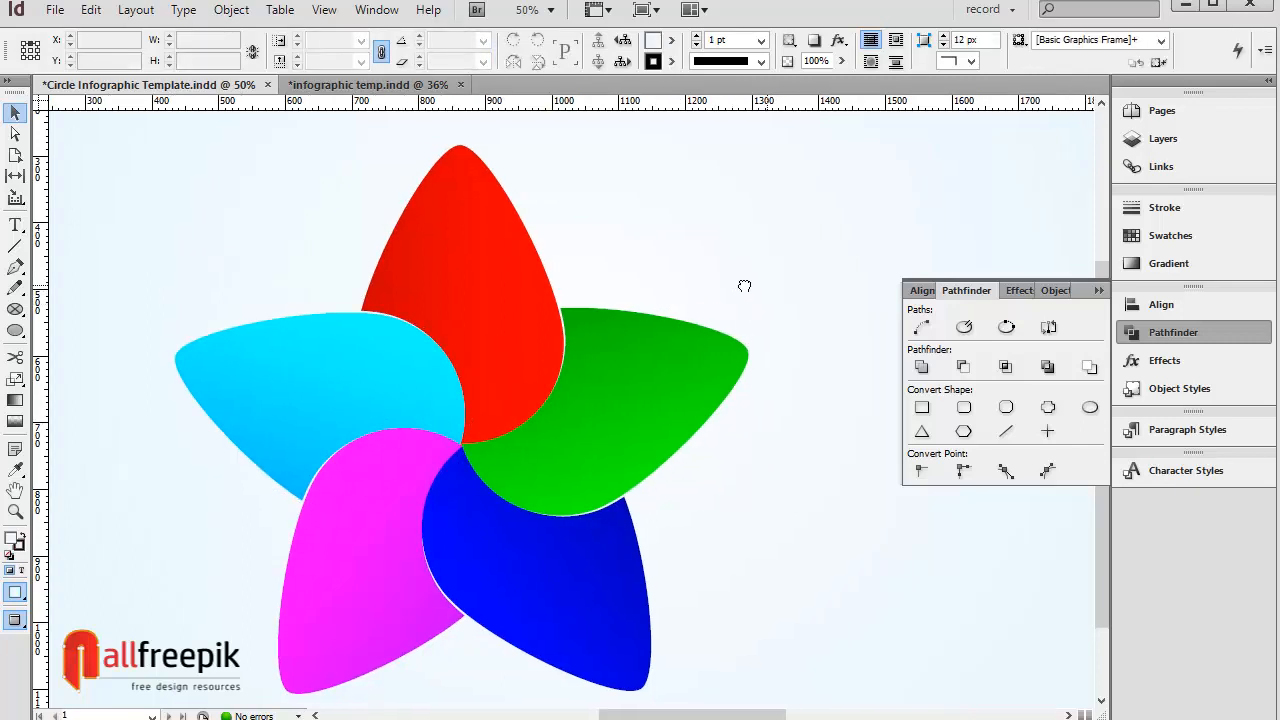
left_click(648, 398)
left_click(1160, 266)
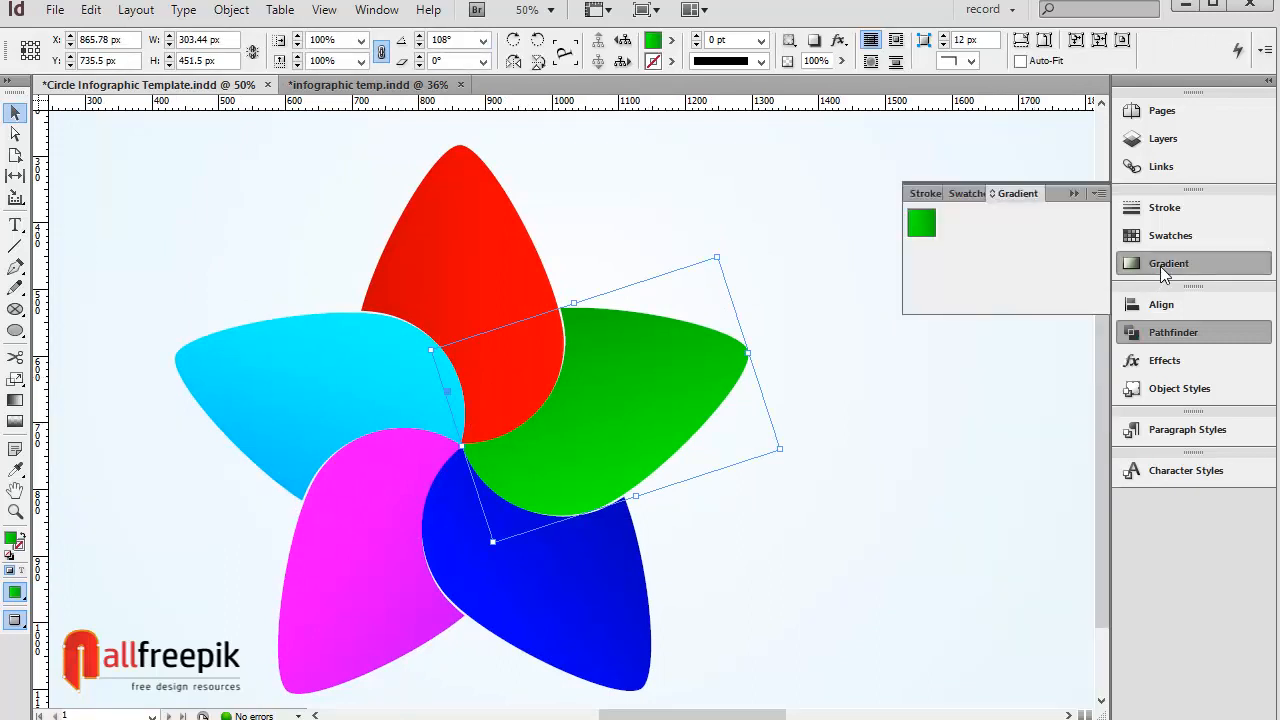
left_click(1002, 260)
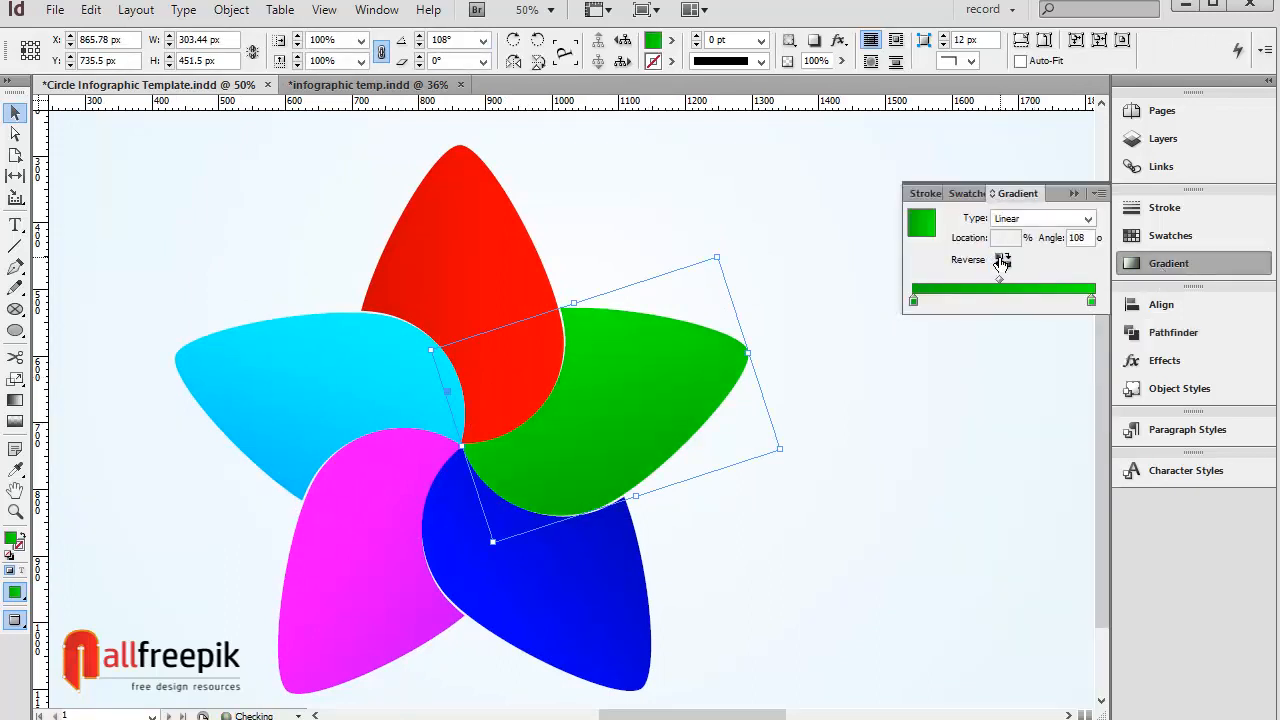
Step: Reverse the gradient direction on the magenta, cyan and red petals, then deselect everything
left_click(598, 604)
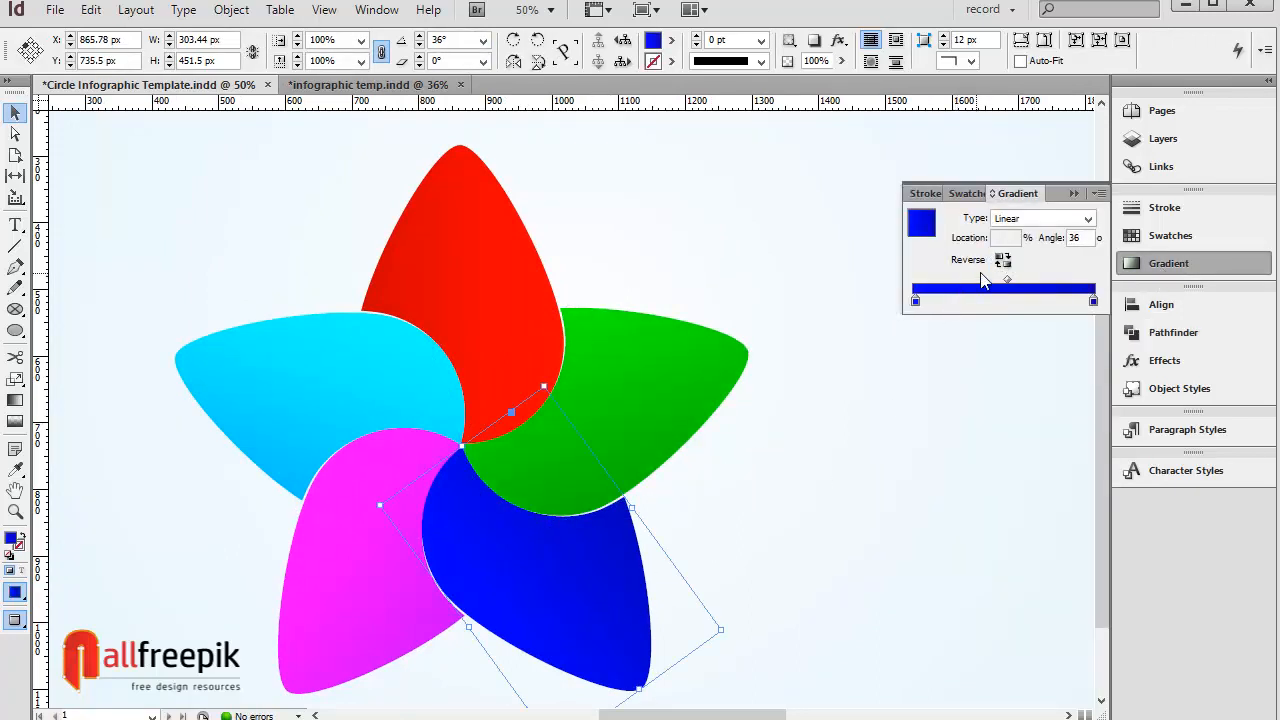
left_click(425, 595)
left_click(1002, 260)
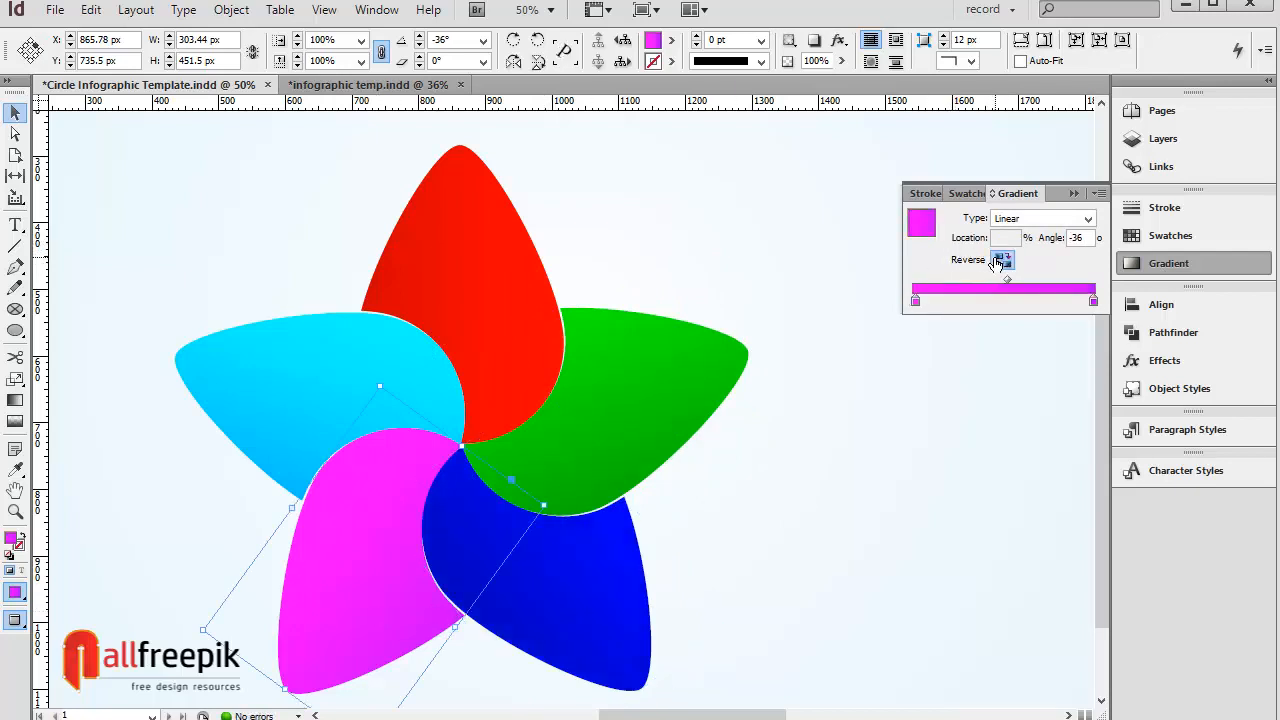
left_click(318, 366)
left_click(1002, 260)
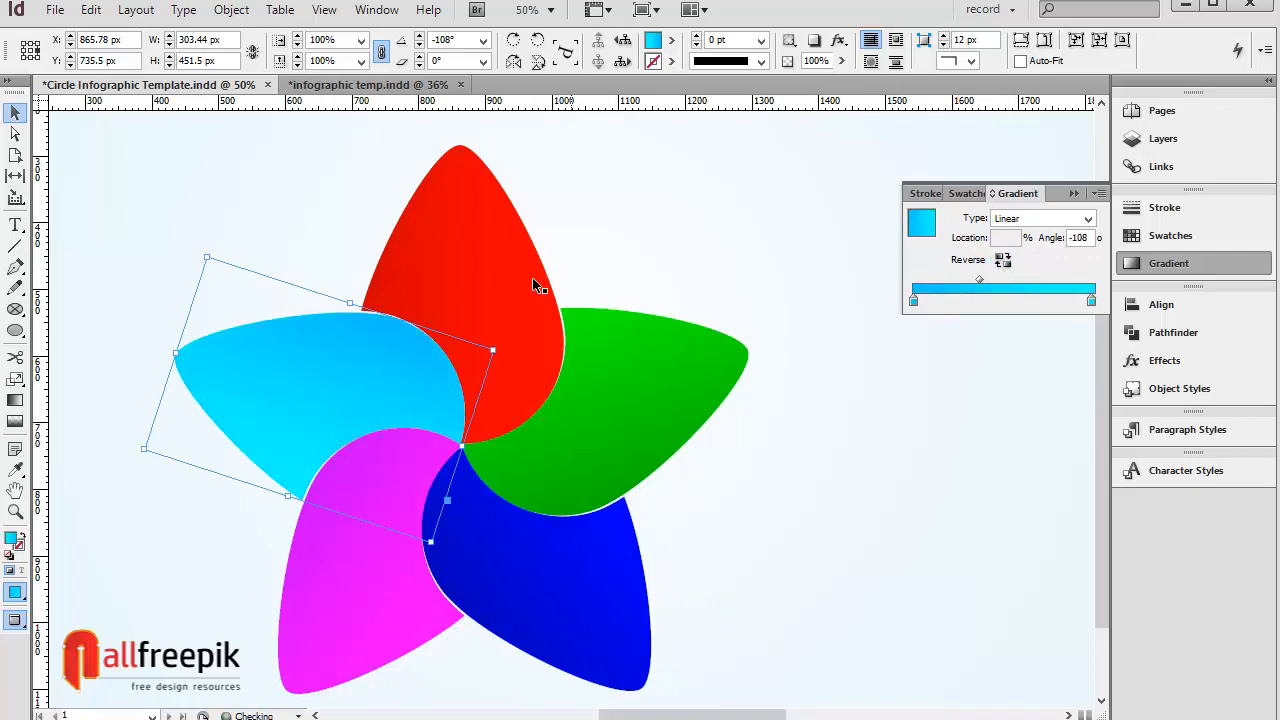
left_click(532, 286)
left_click(1002, 262)
left_click(678, 216)
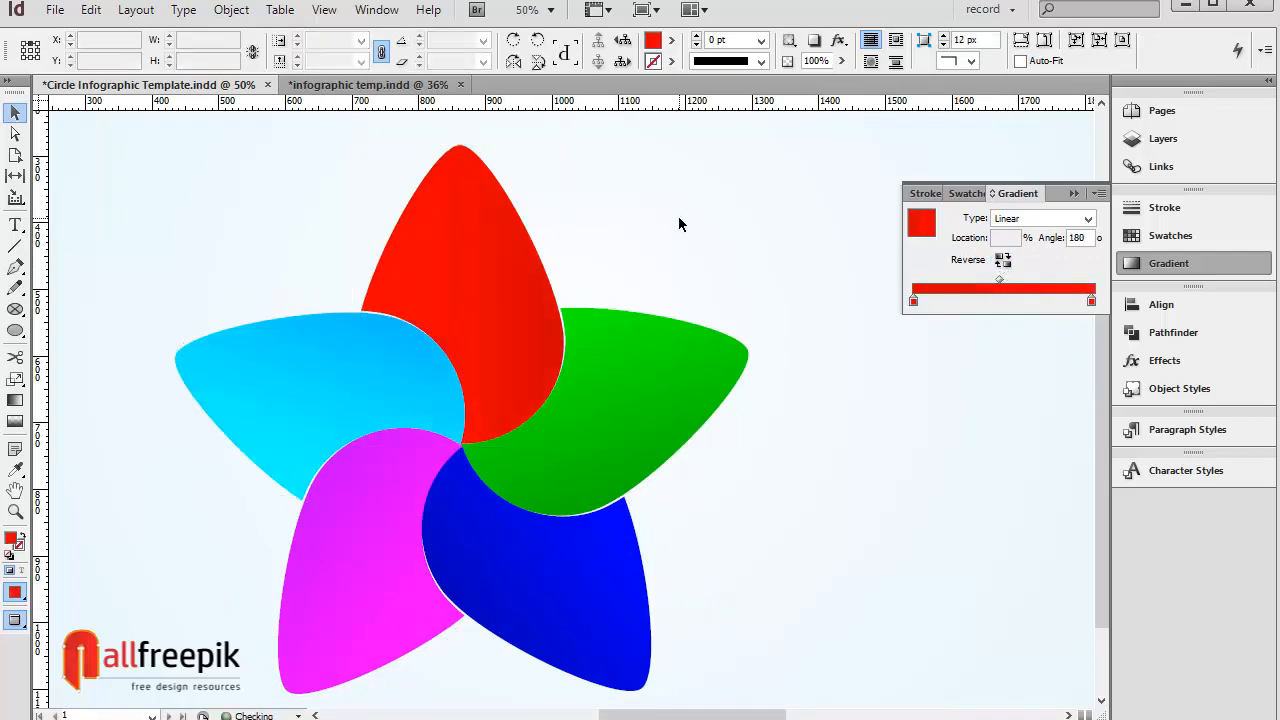
Step: Draw a 180 px circle with the Ellipse tool at the flower's centre
left_click(16, 334)
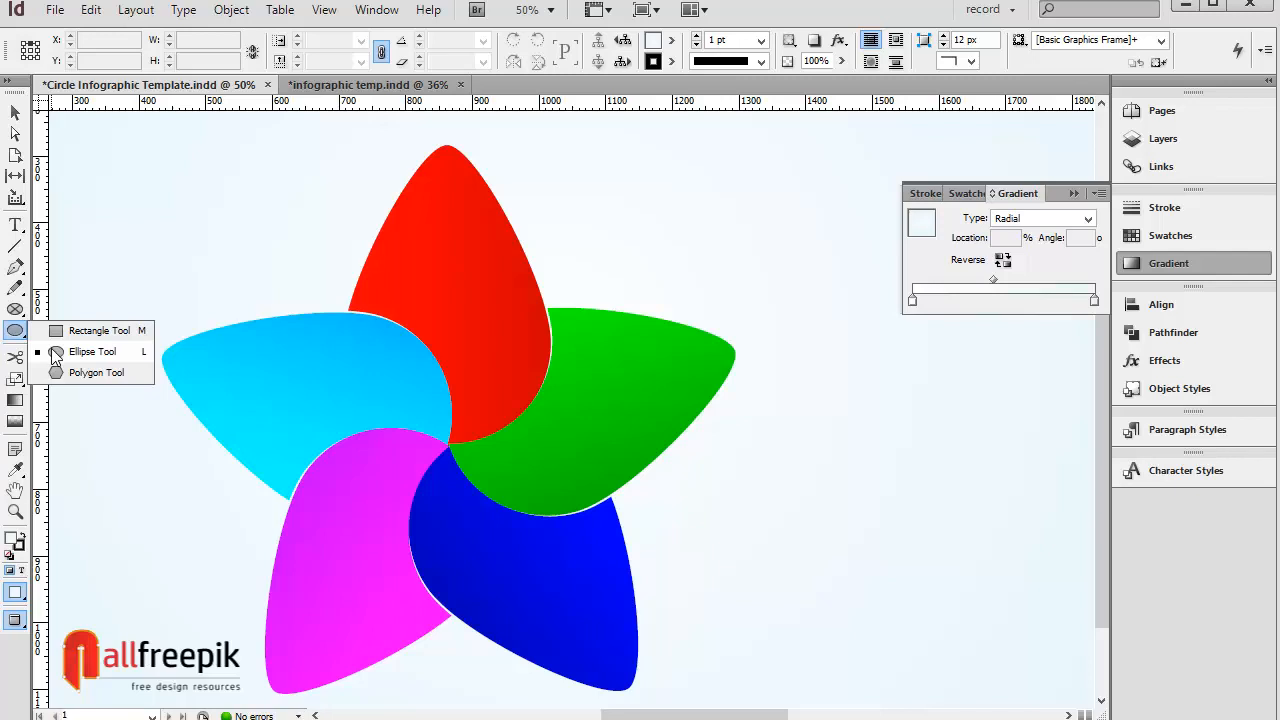
left_click(55, 353)
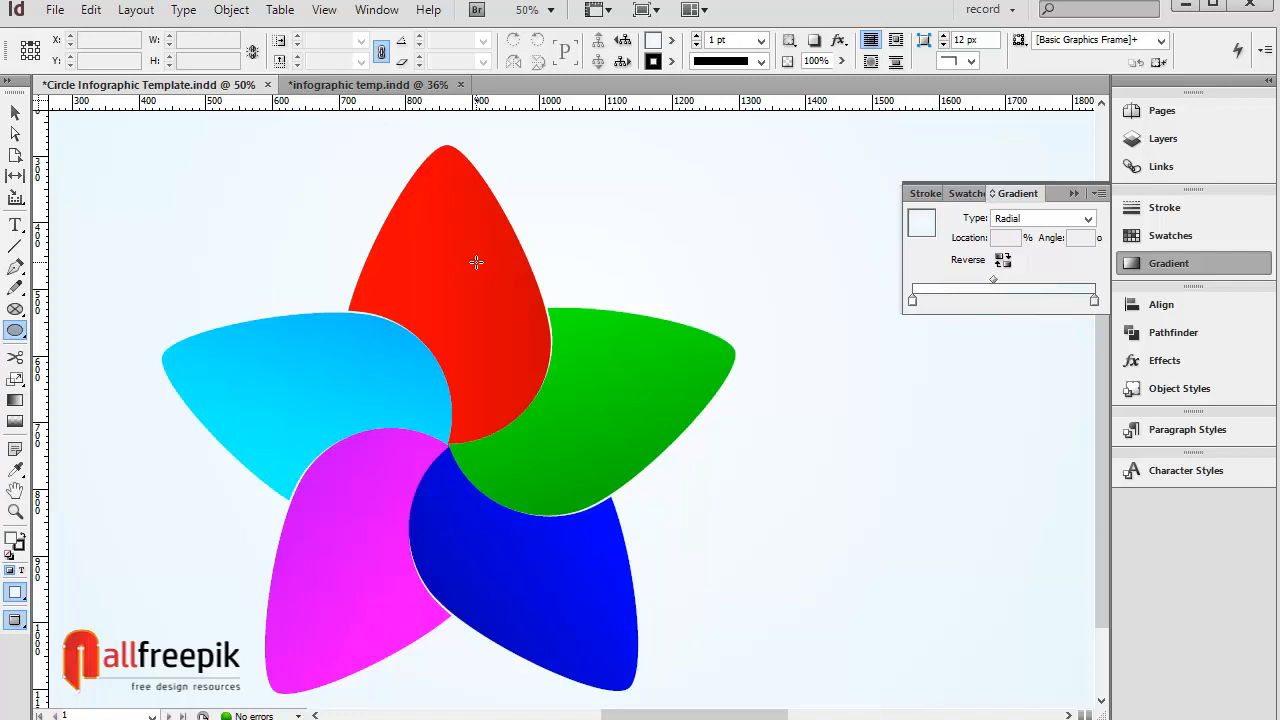
left_click_drag(443, 295, 563, 413)
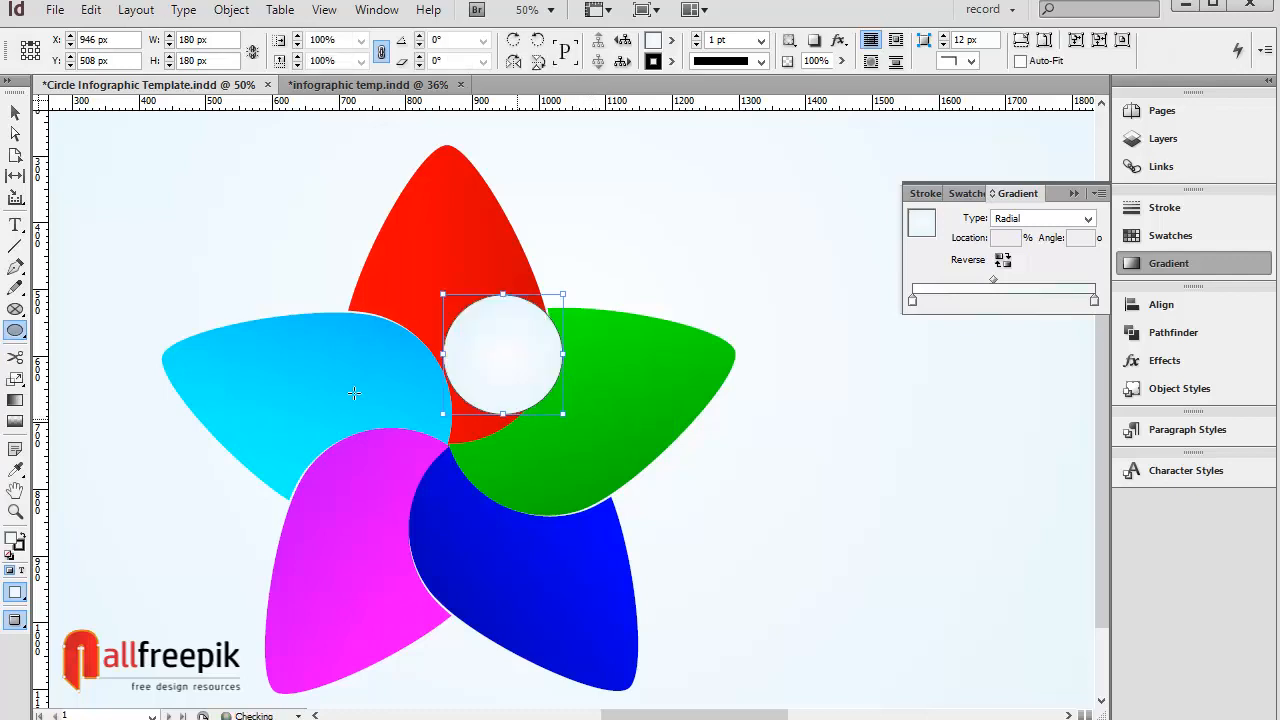
Step: Enlarge the circle to about 250 by 234 px so it covers the petals' inner edges
left_click(16, 114)
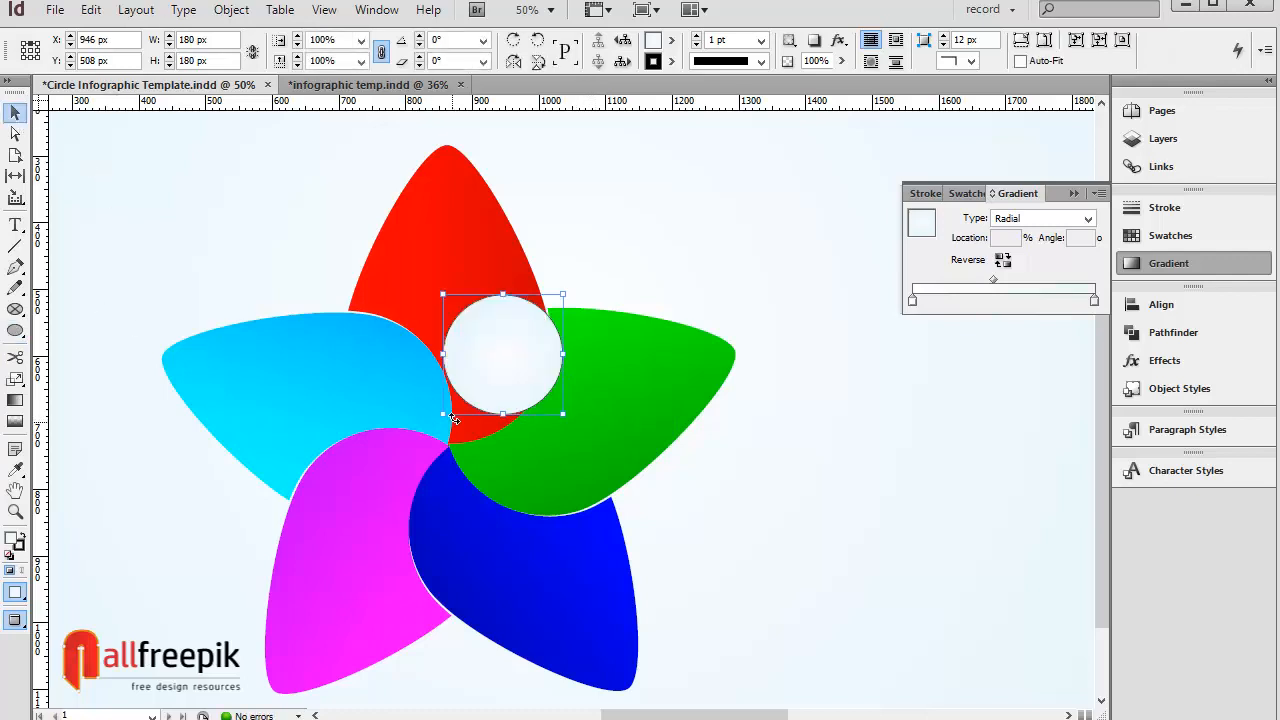
left_click_drag(443, 414, 397, 450)
left_click(660, 218)
left_click(489, 430)
left_click(672, 253)
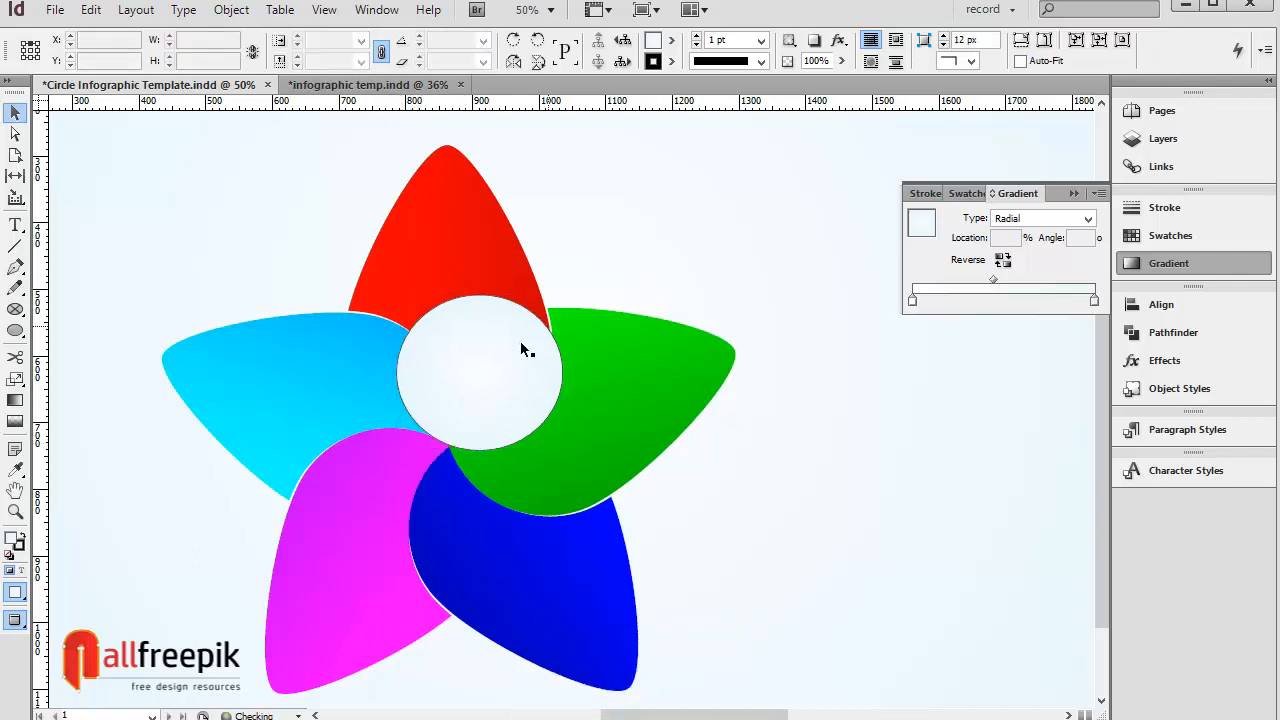
Step: Set the ellipse's fill to None and deselect it
left_click(520, 348)
left_click(671, 40)
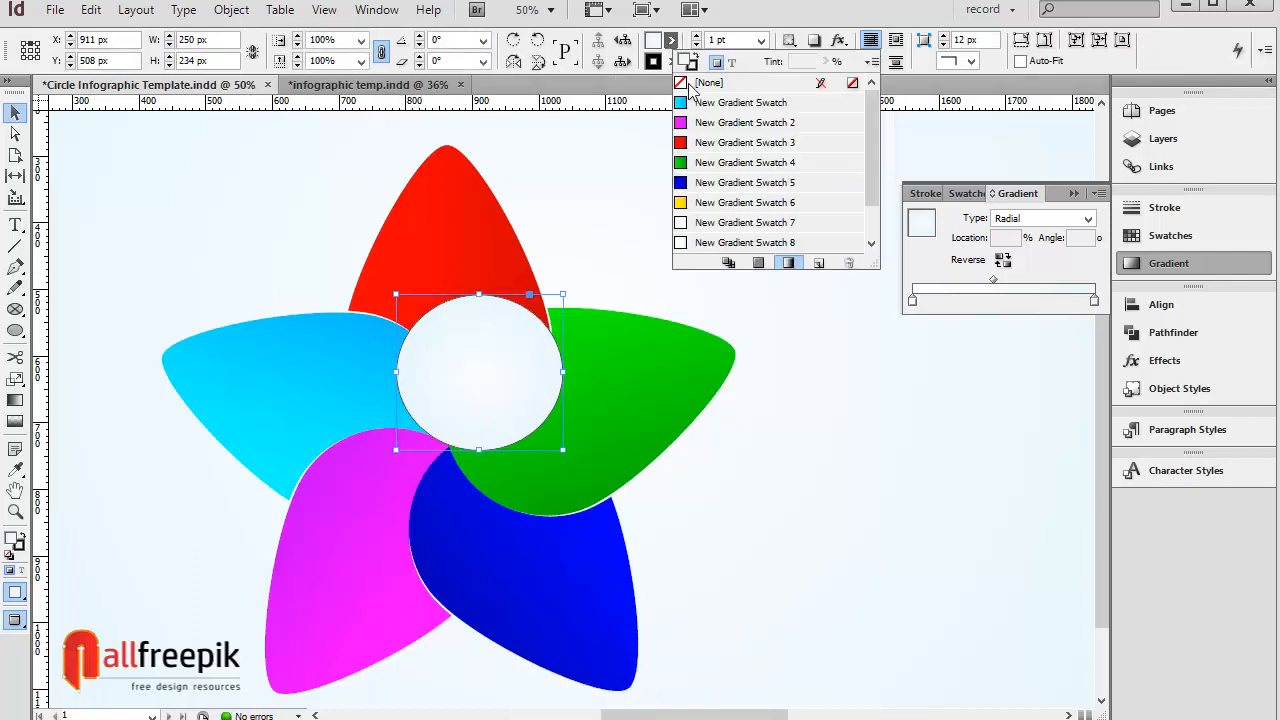
left_click(700, 82)
left_click(823, 440)
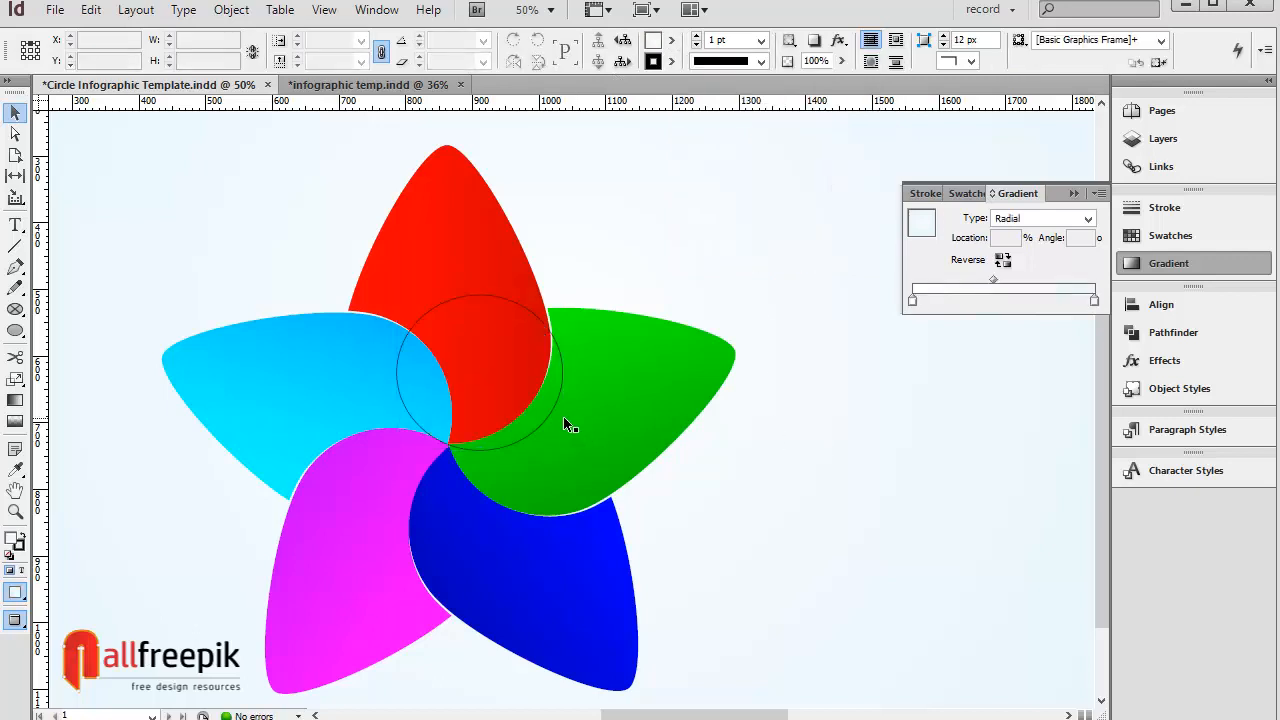
Step: Reshape the ellipse into an upright oval about 242 by 292 px centred on the flower
left_click(531, 433)
left_click(529, 431)
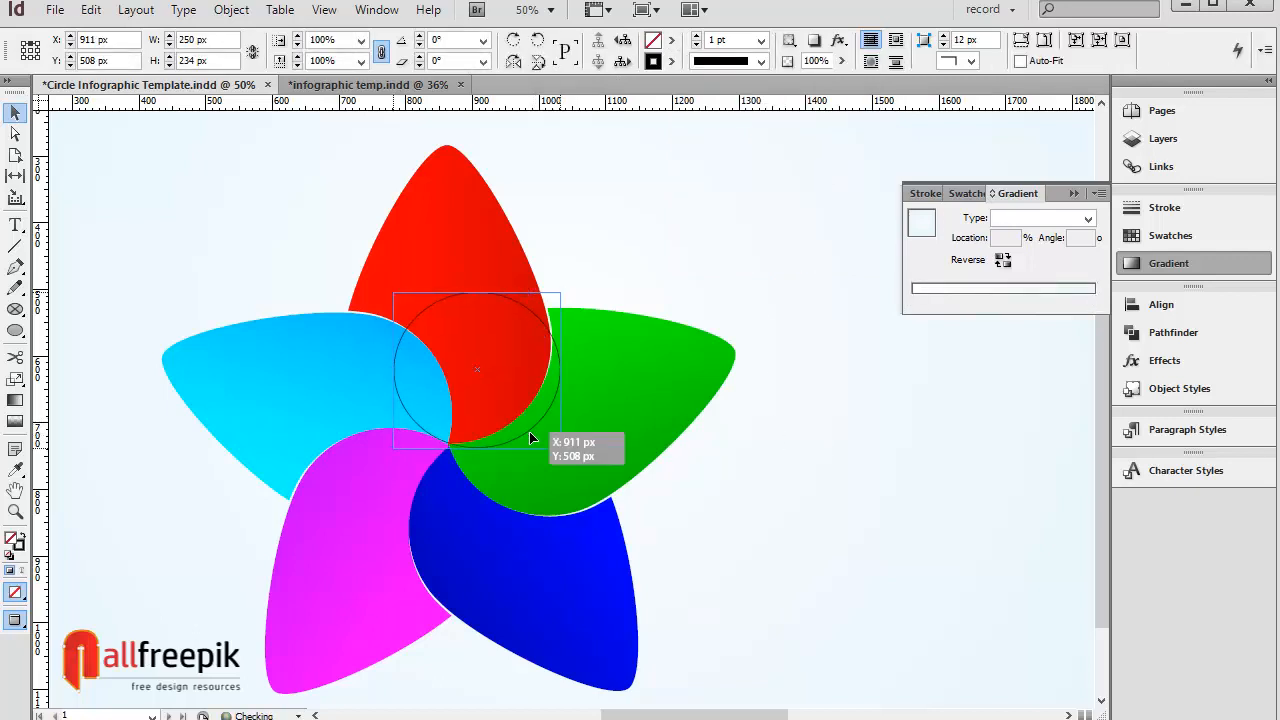
left_click_drag(477, 292, 480, 253)
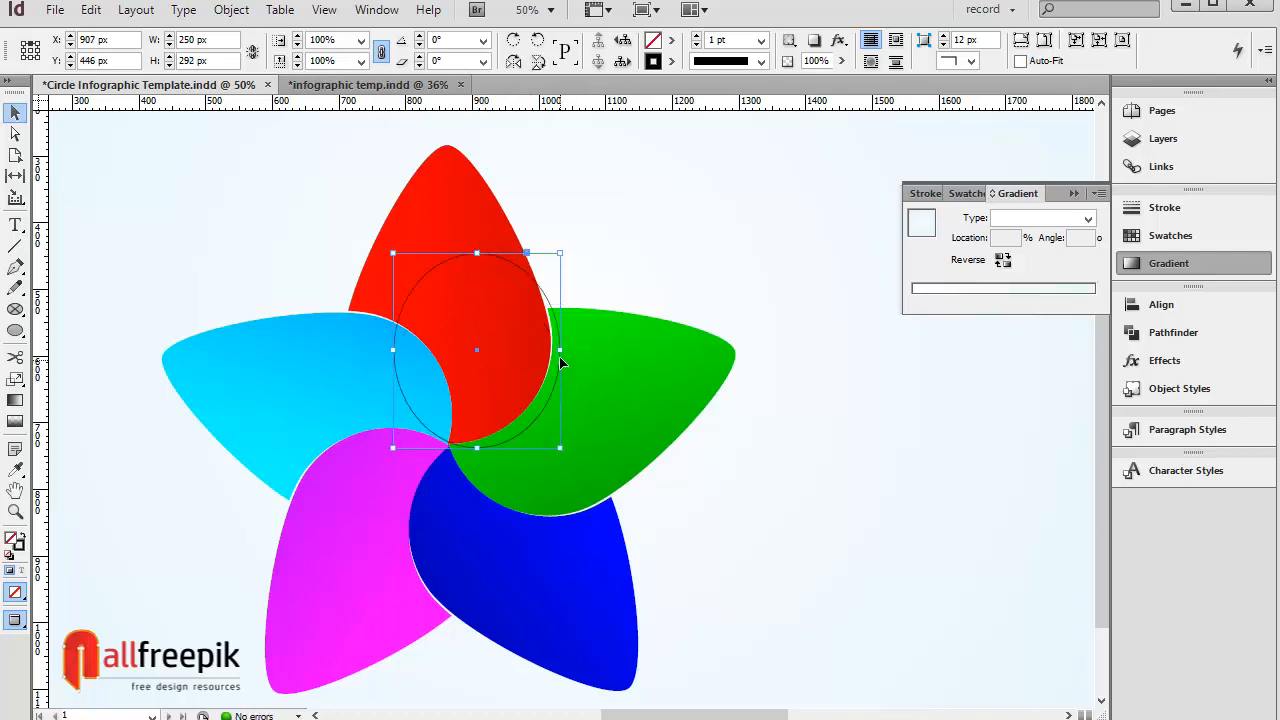
left_click_drag(561, 349, 555, 348)
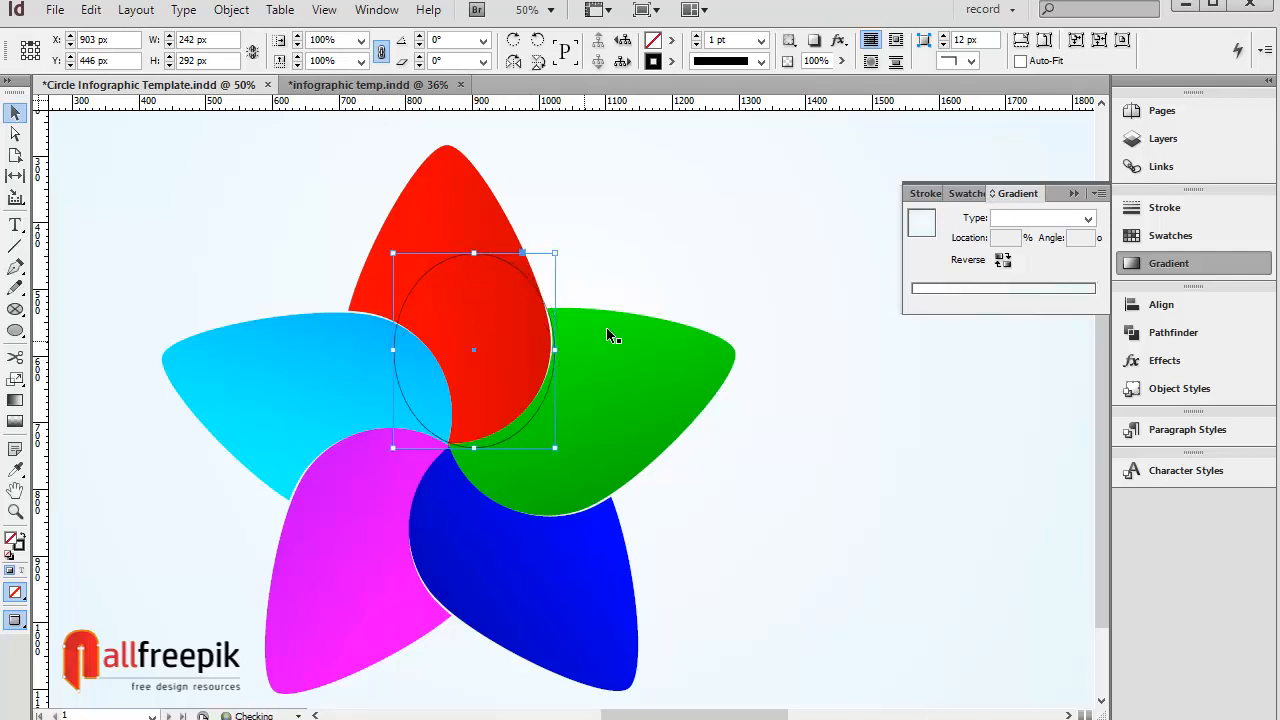
left_click(671, 243)
left_click(537, 412)
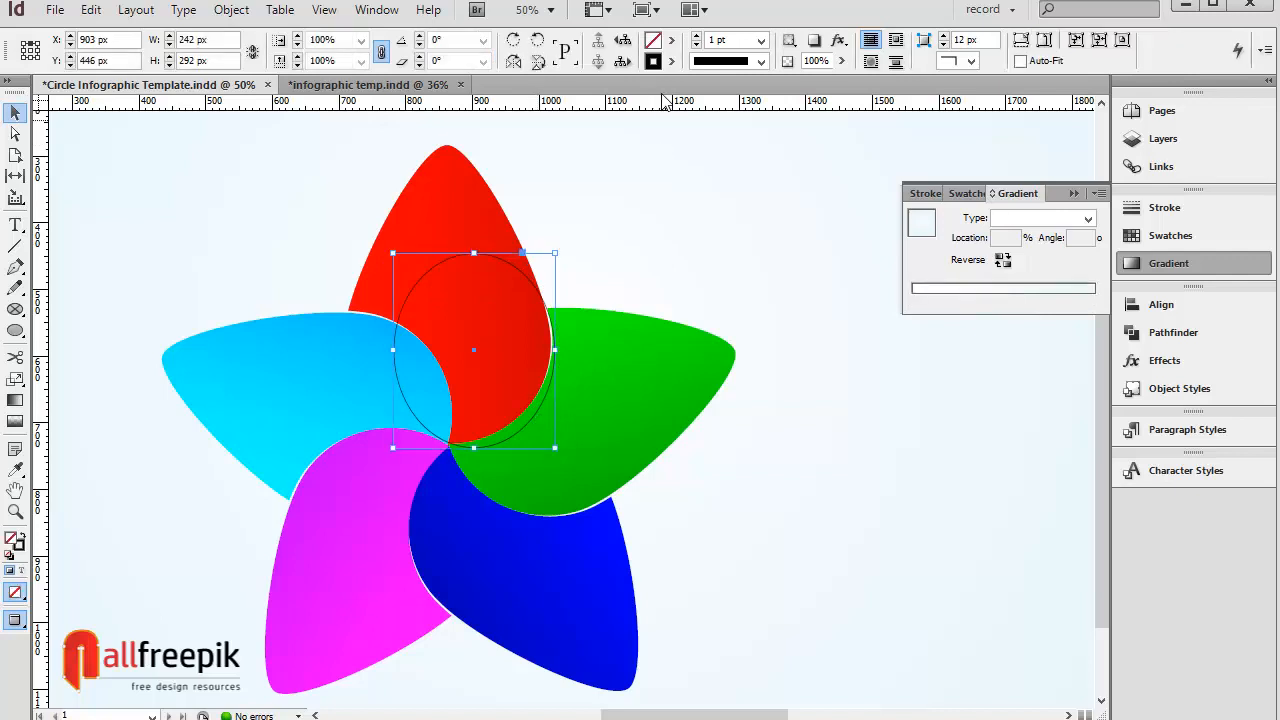
Step: Fill the oval with New Gradient Swatch 9, switch it to a Linear gradient, and reverse it
left_click(670, 42)
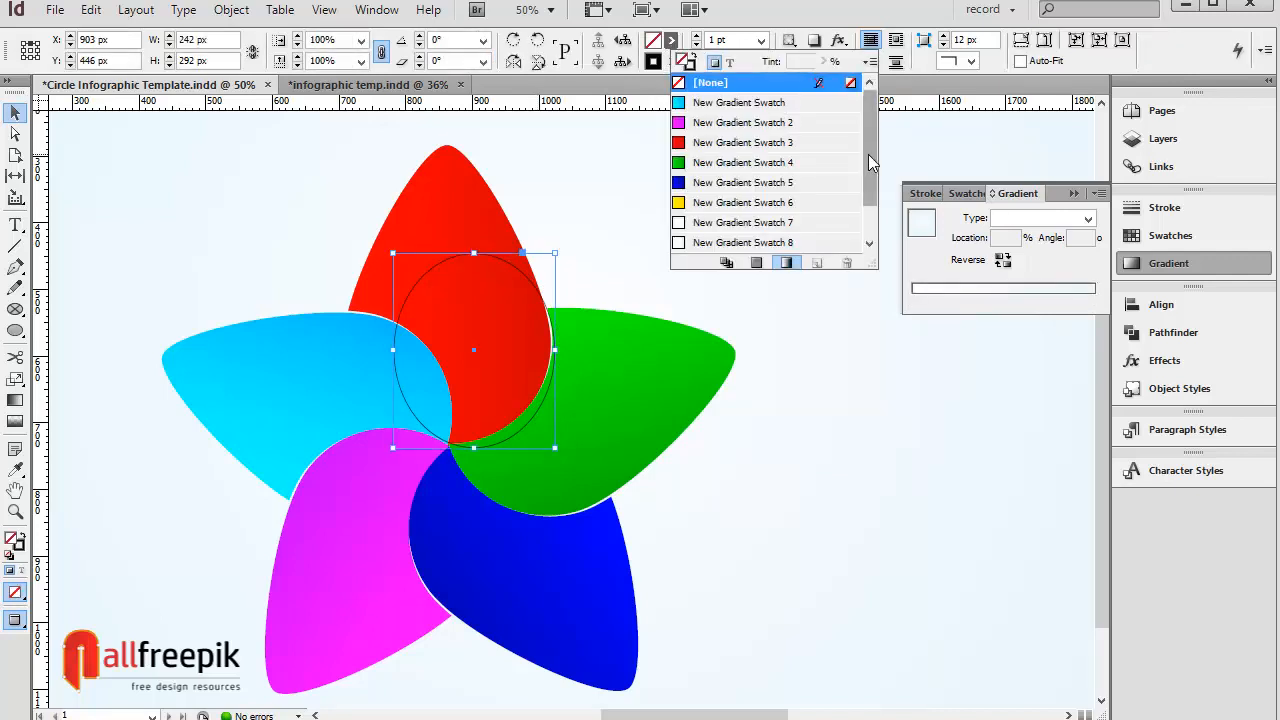
scroll(868, 154, "down", 1)
left_click(784, 244)
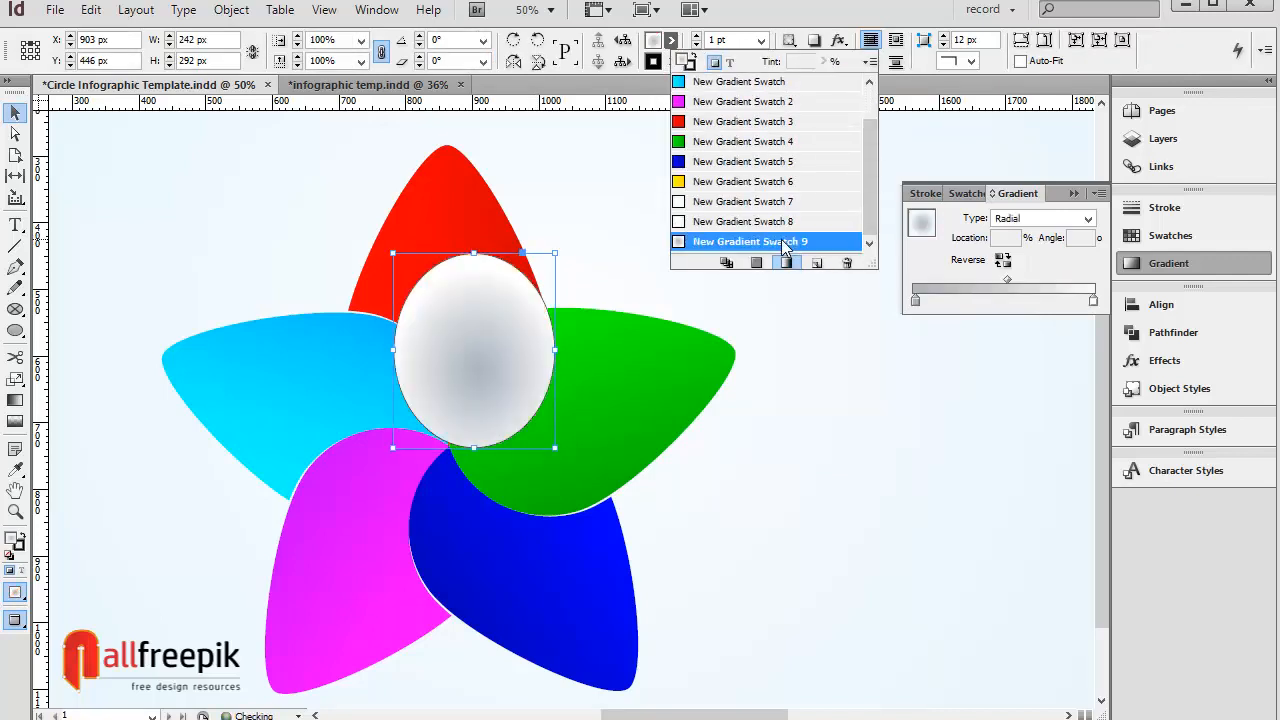
left_click(1050, 220)
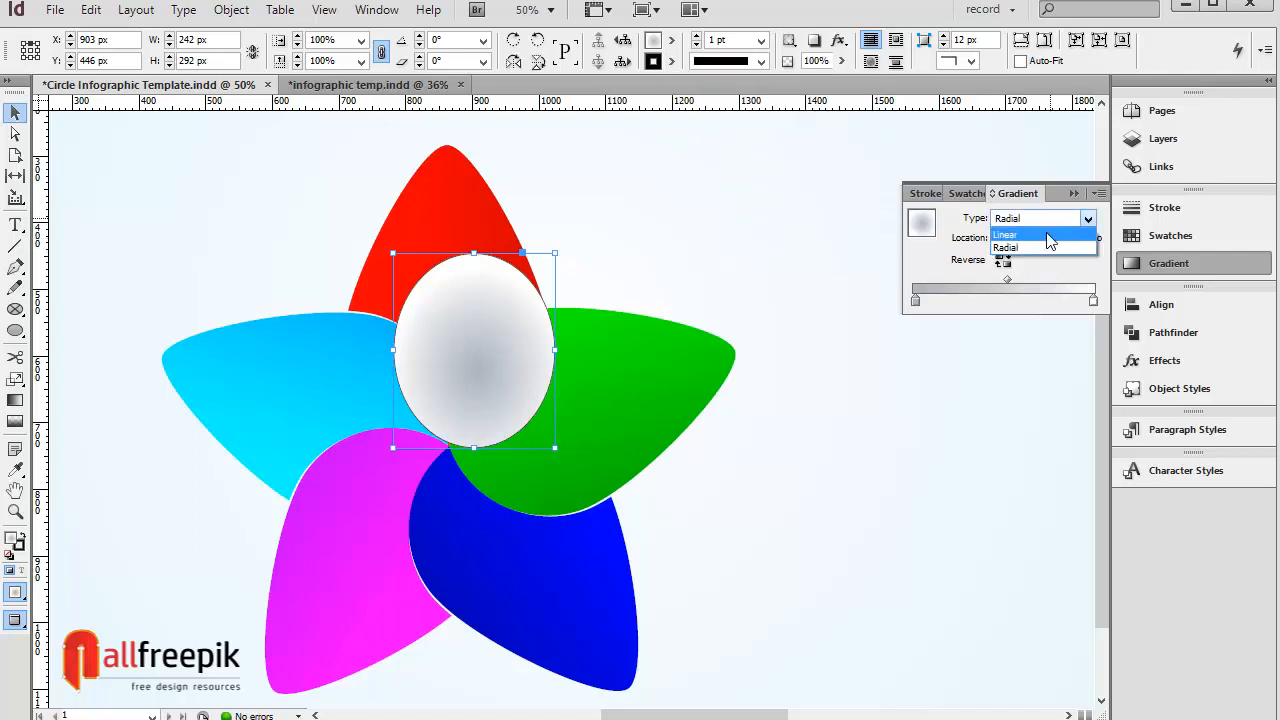
left_click(1048, 235)
left_click(1002, 259)
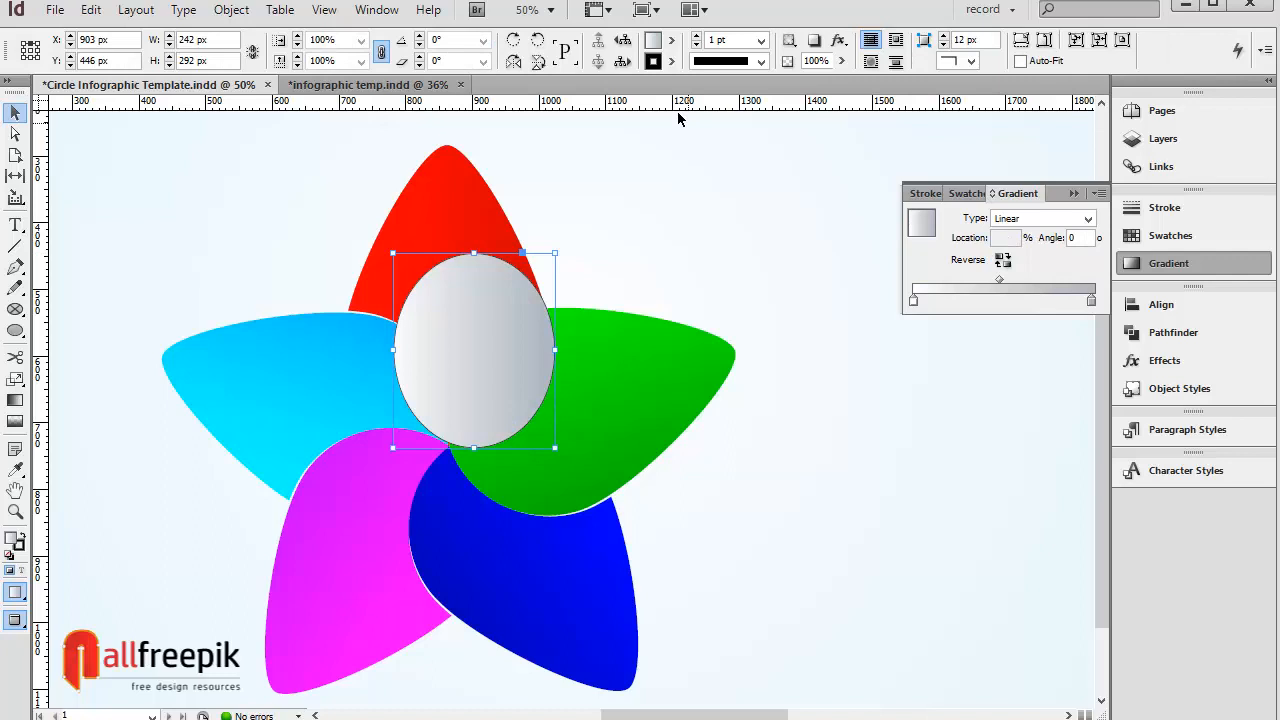
Step: Remove the oval's stroke by setting it to None
left_click(671, 61)
left_click_drag(876, 162, 871, 112)
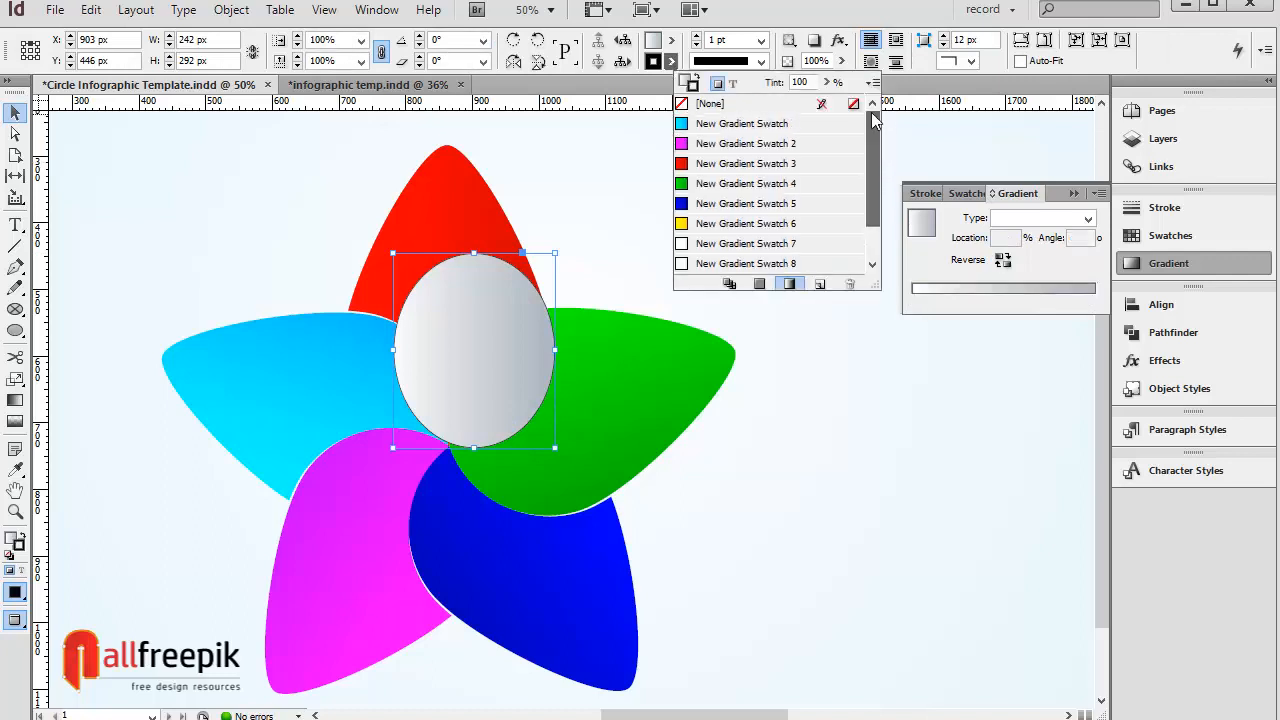
left_click(734, 104)
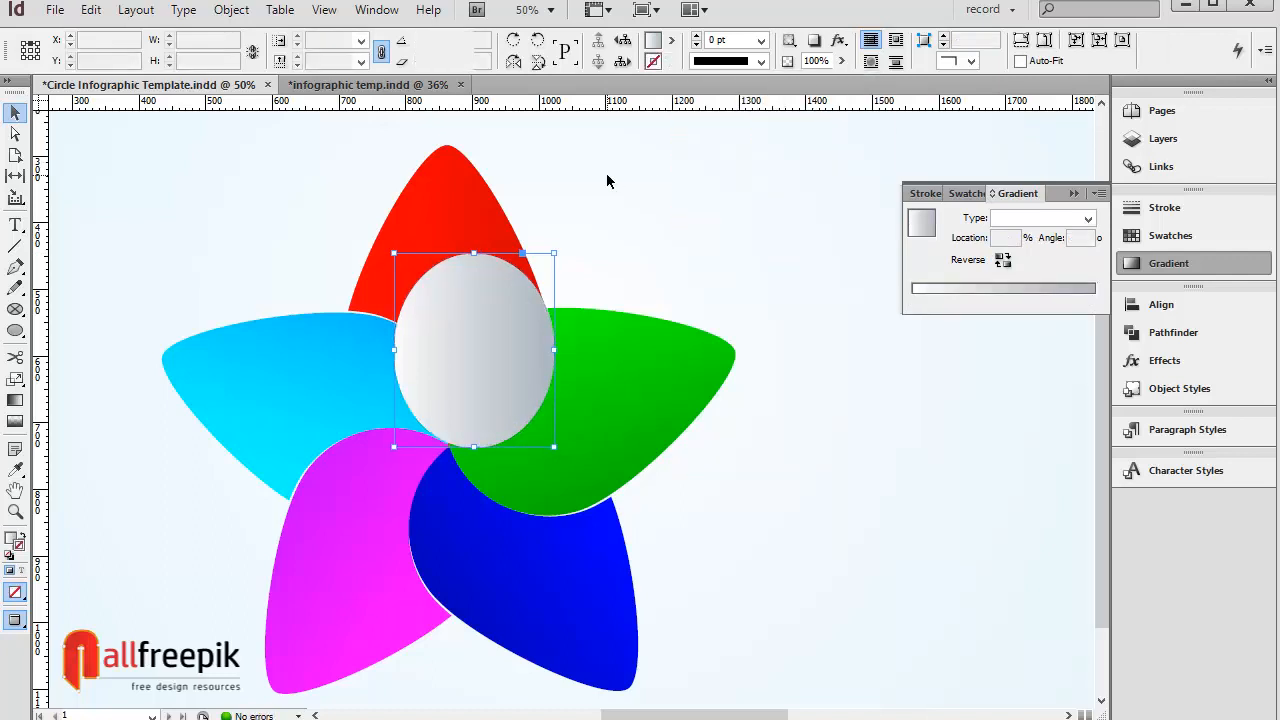
Step: Set the central oval's blending mode to Multiply
left_click(1164, 360)
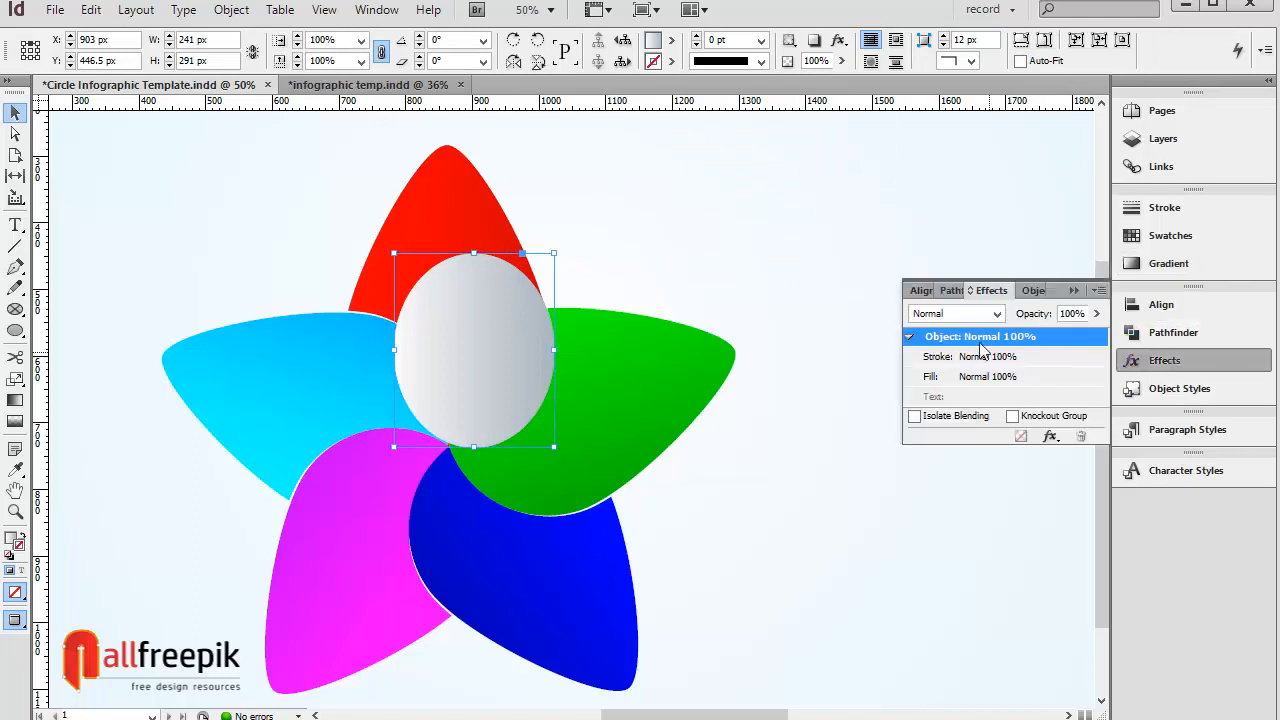
left_click(962, 314)
left_click(955, 362)
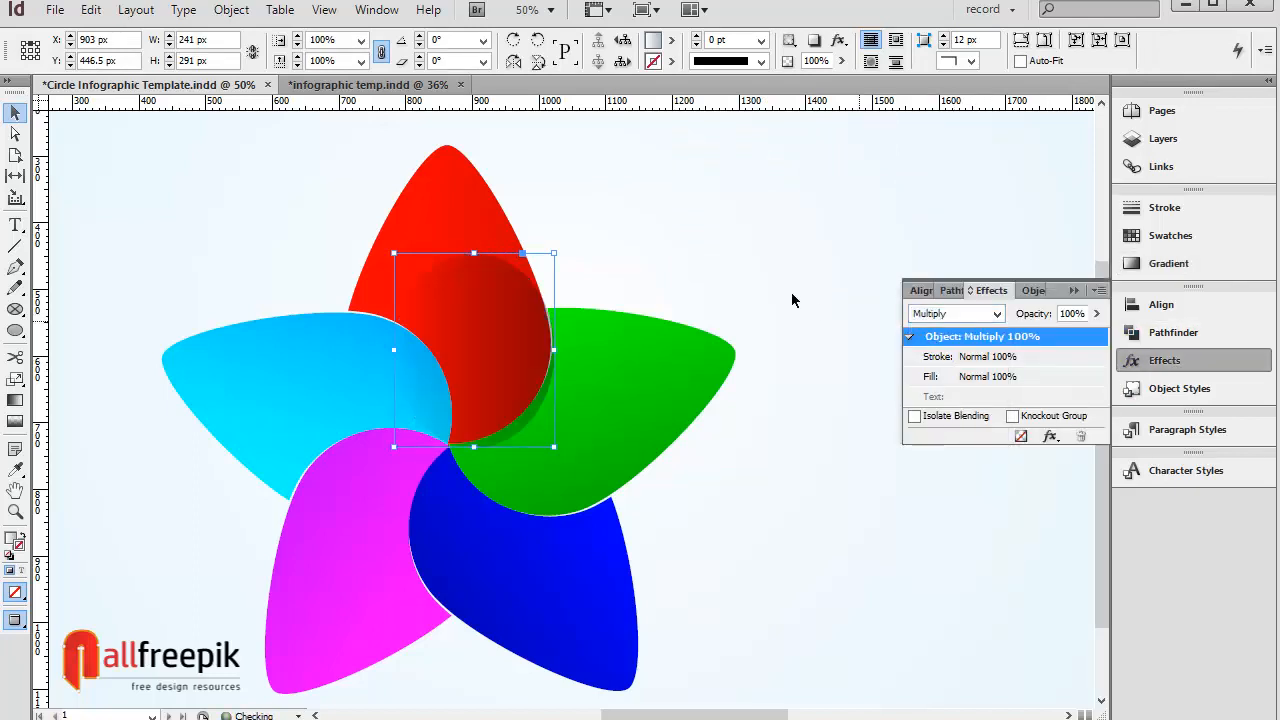
left_click(745, 253)
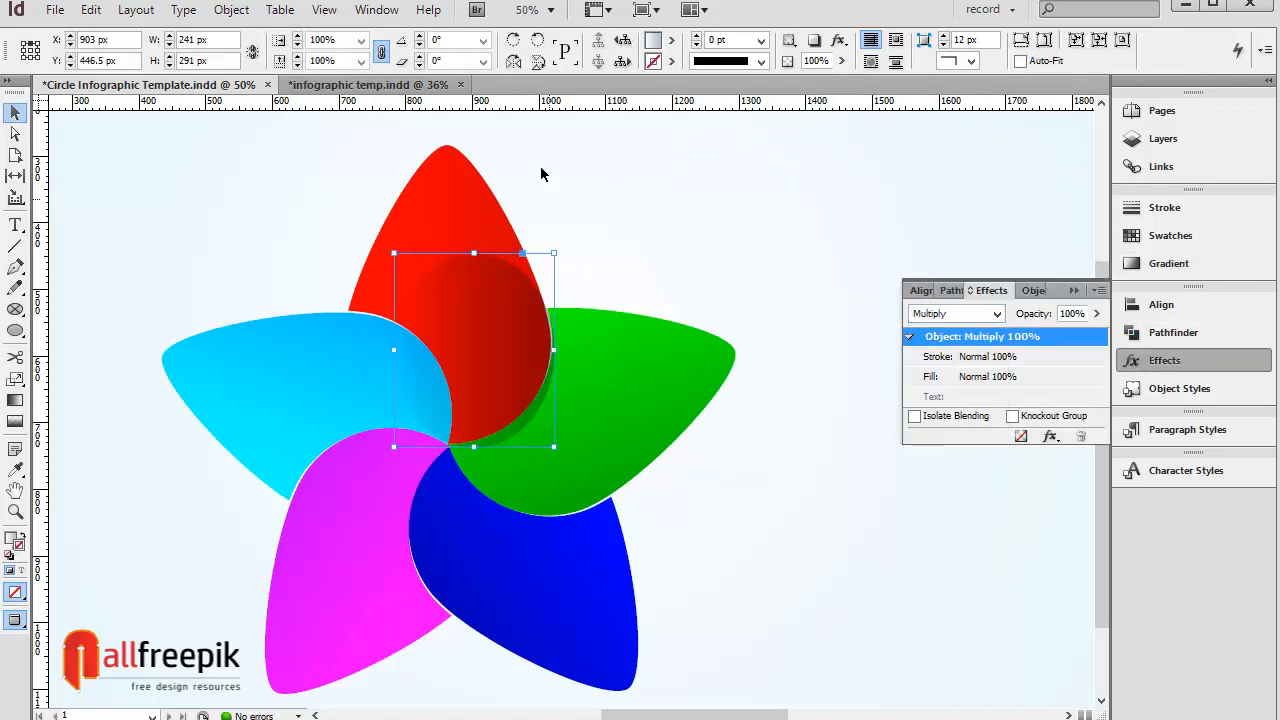
Step: Apply a Basic Feather effect to the oval with a feather width of 15 px
left_click(233, 11)
mouse_move(343, 397)
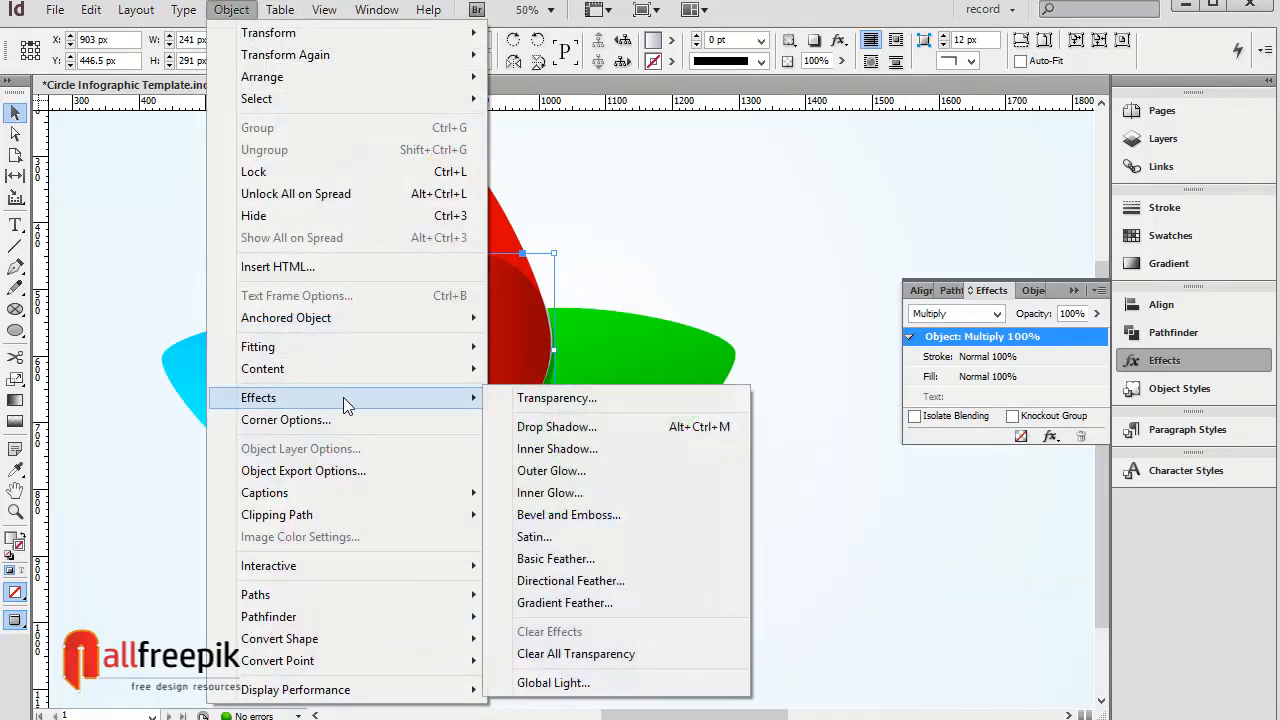
left_click(586, 561)
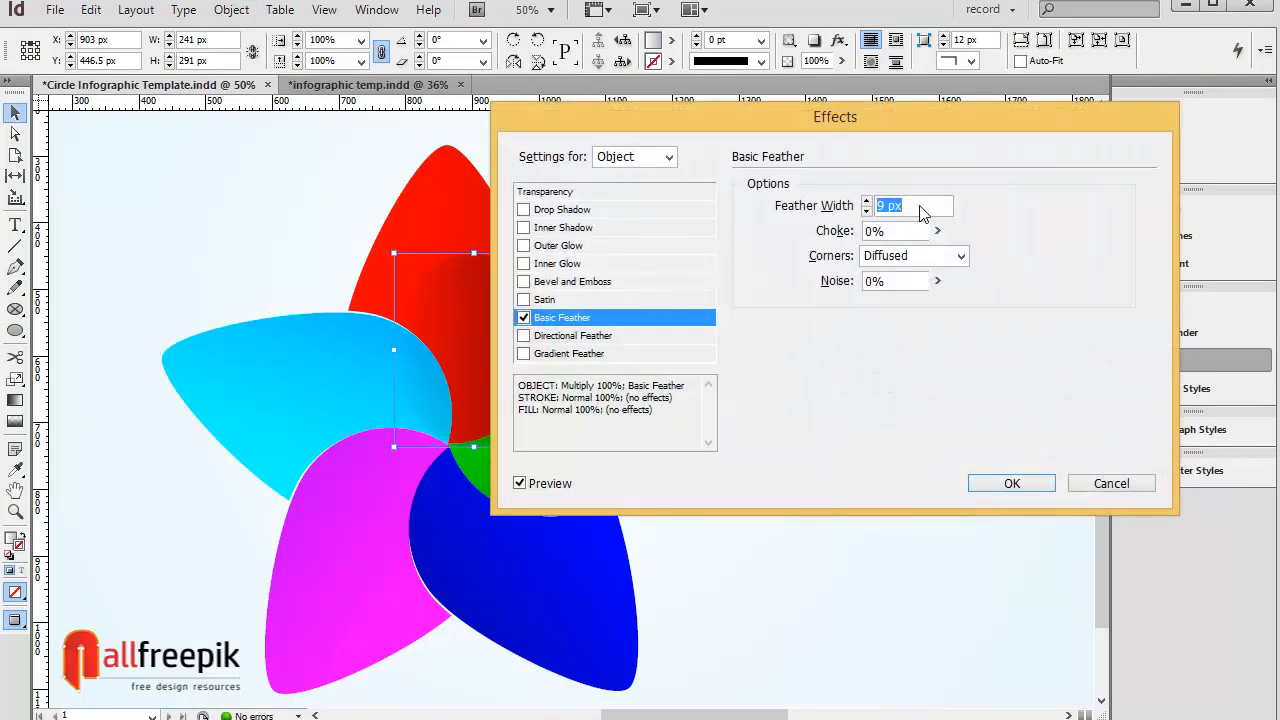
left_click_drag(679, 123, 816, 122)
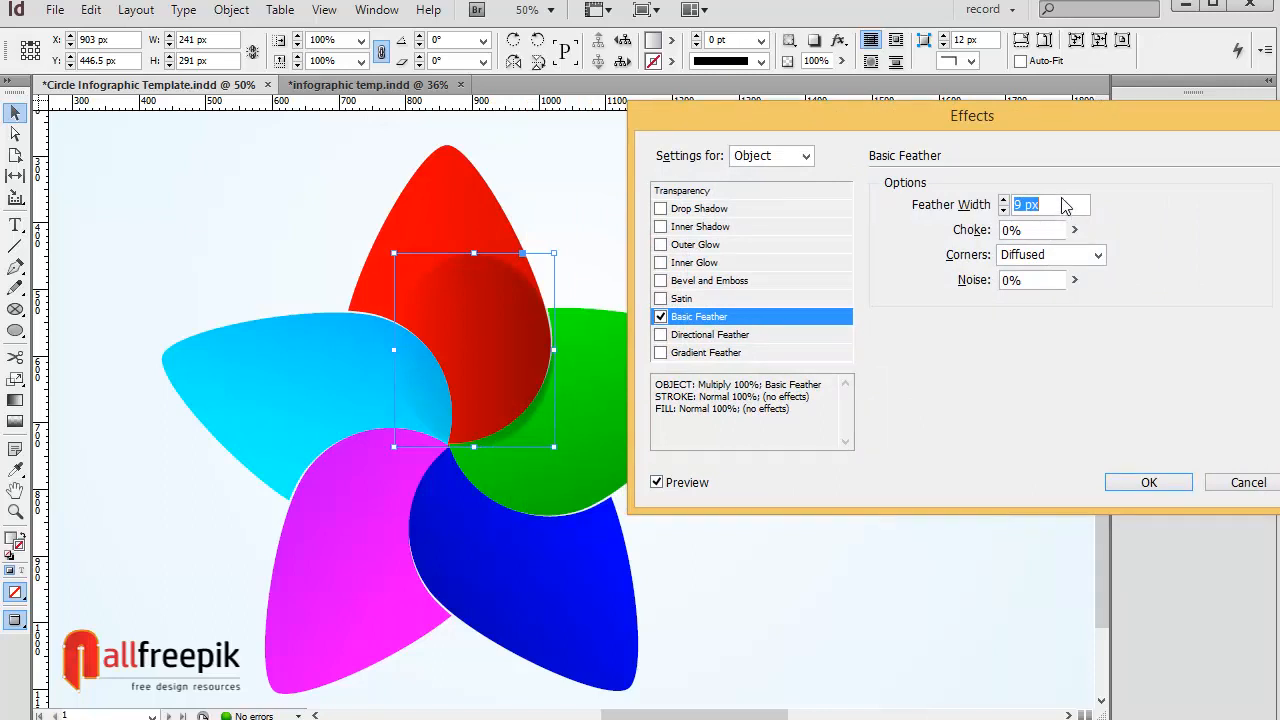
type("10")
key("Tab")
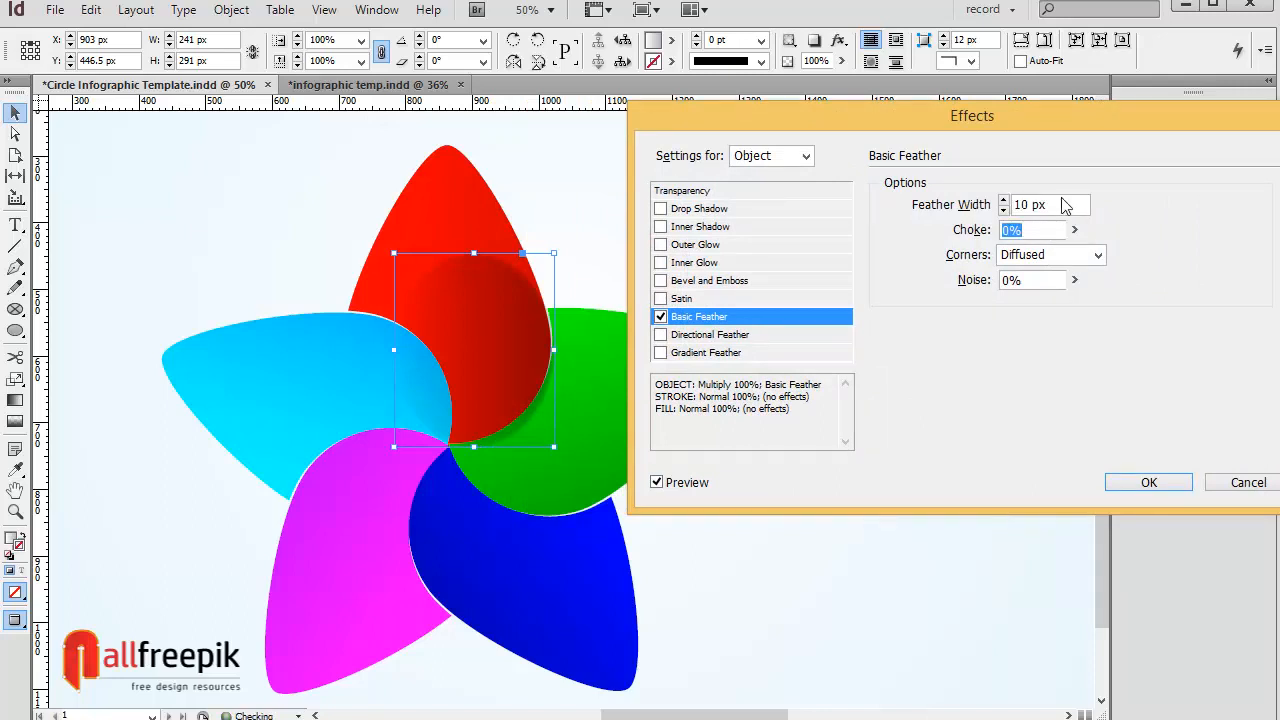
key("shift+Tab")
type("15")
key("Tab")
left_click(1149, 482)
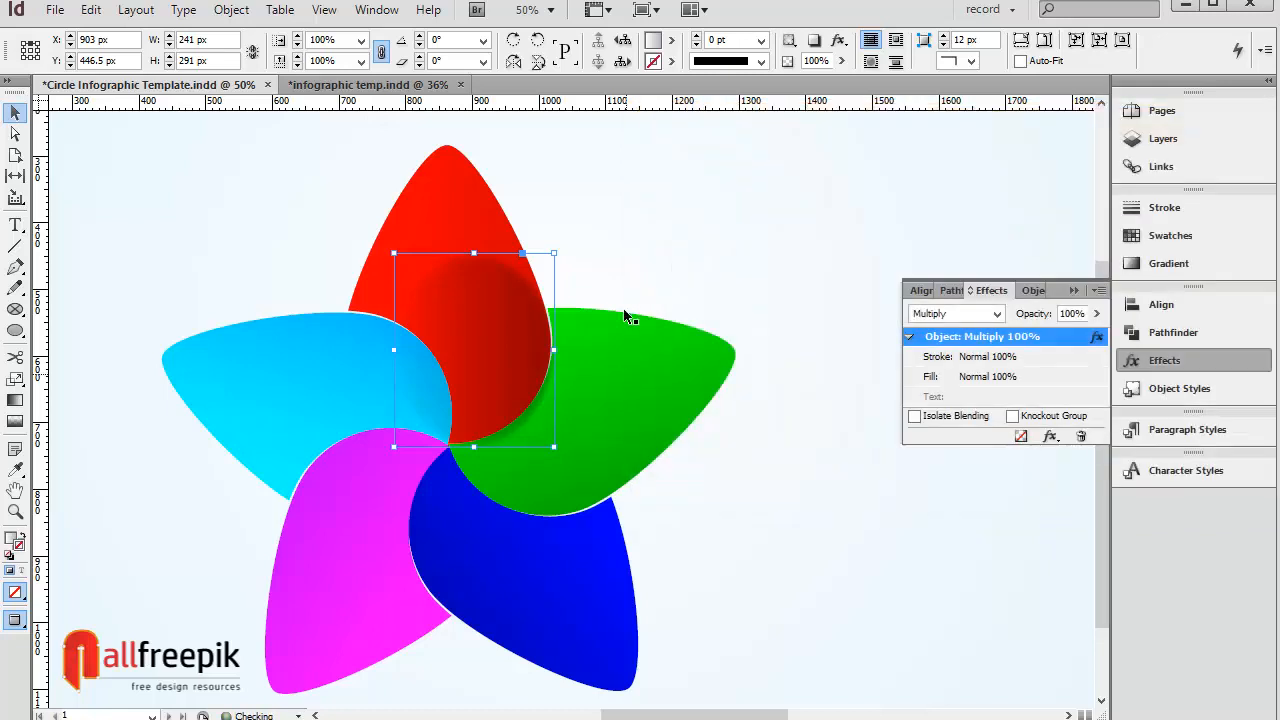
Step: Bring the red top petal to the front so it overlaps the feathered oval
left_click_drag(565, 246, 578, 254)
left_click(641, 238)
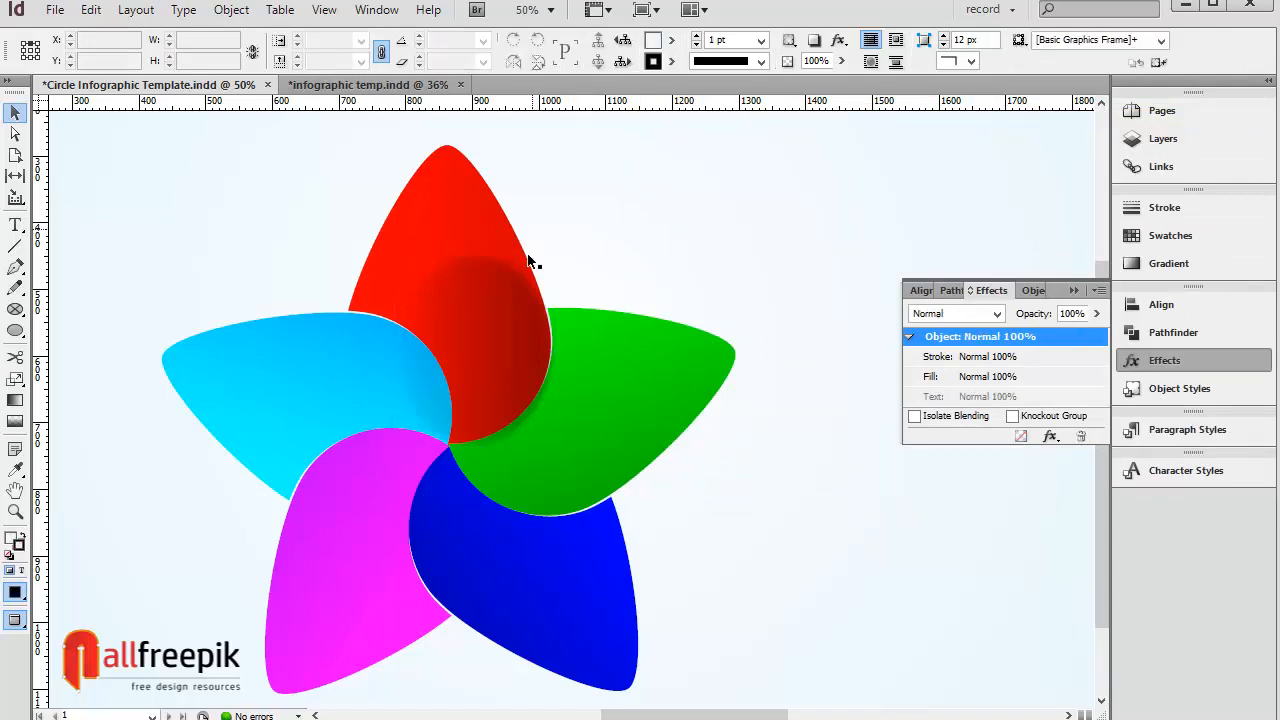
left_click(500, 236)
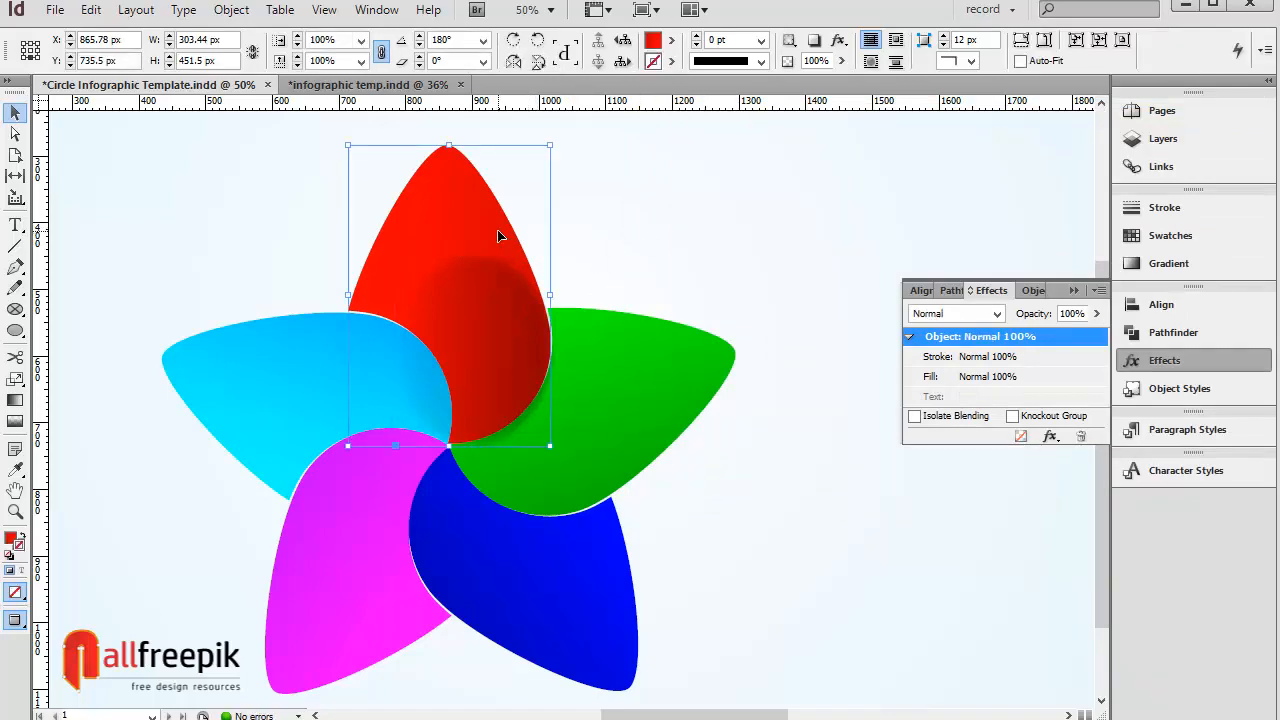
left_click(231, 9)
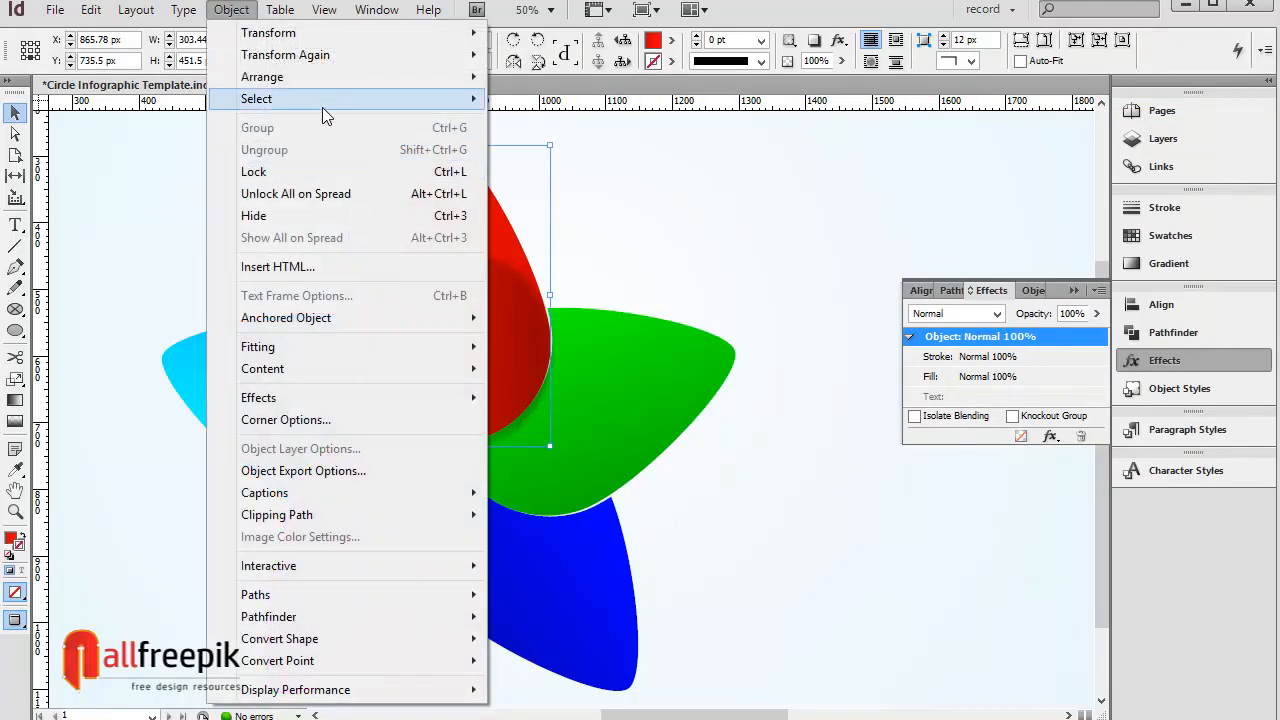
mouse_move(329, 86)
left_click(535, 97)
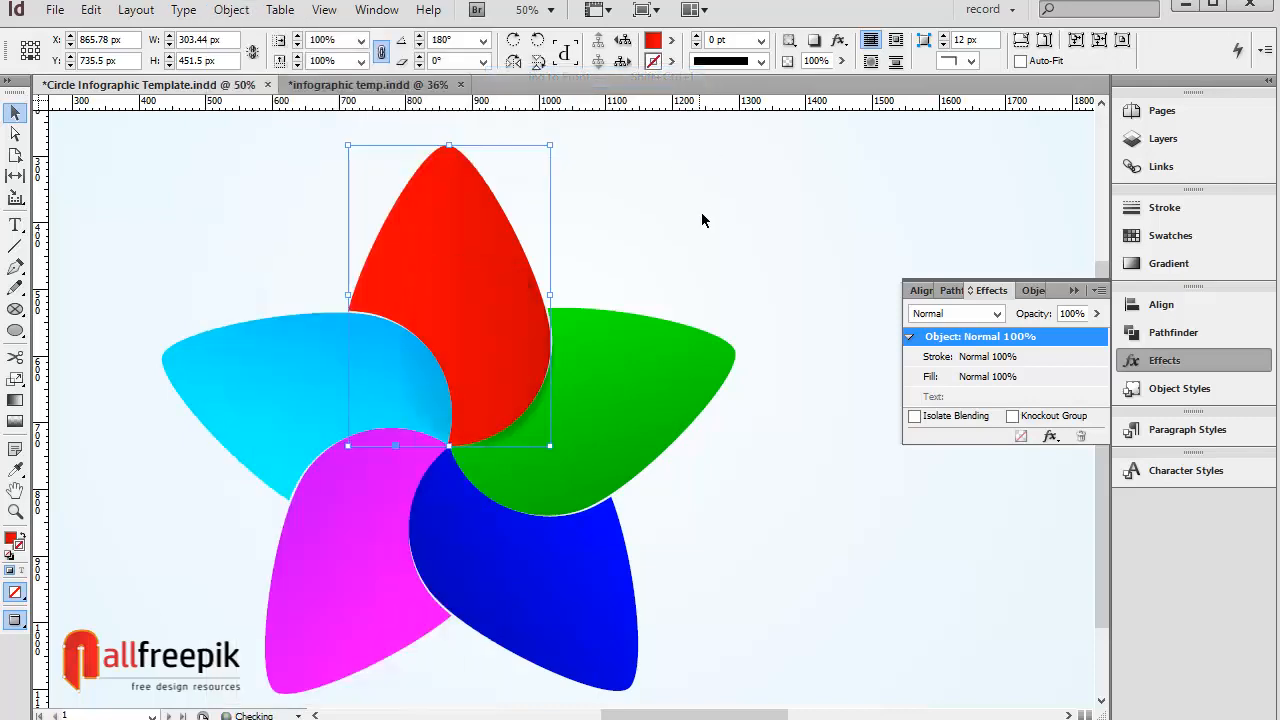
left_click(702, 216)
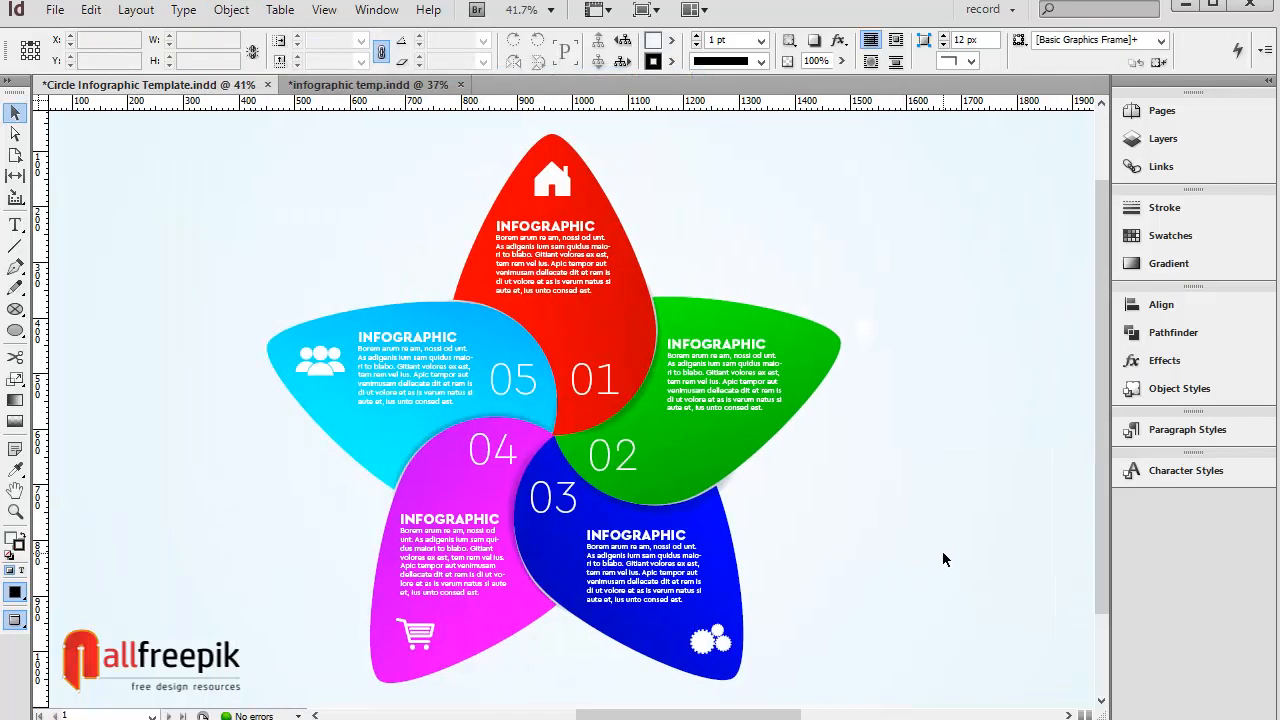